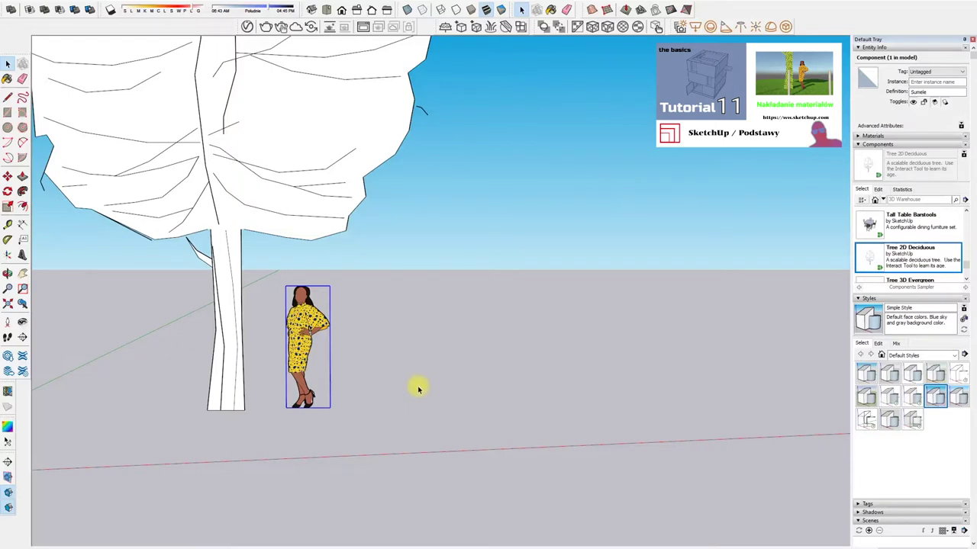
Step: Draw a 171.79 m² flat ground rectangle from the tree base and select it
middle_drag(416, 388, 415, 412)
key(r)
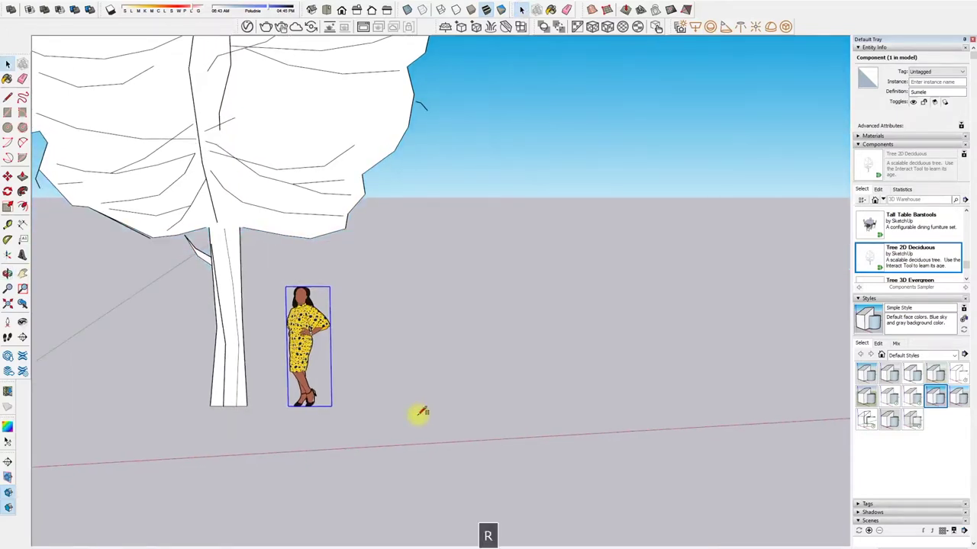
click(210, 405)
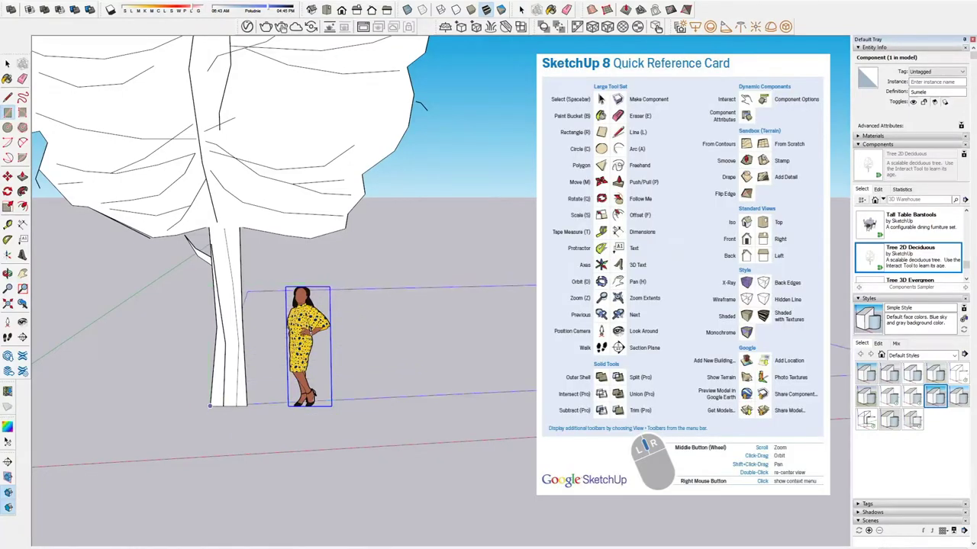
key(Up)
click(839, 348)
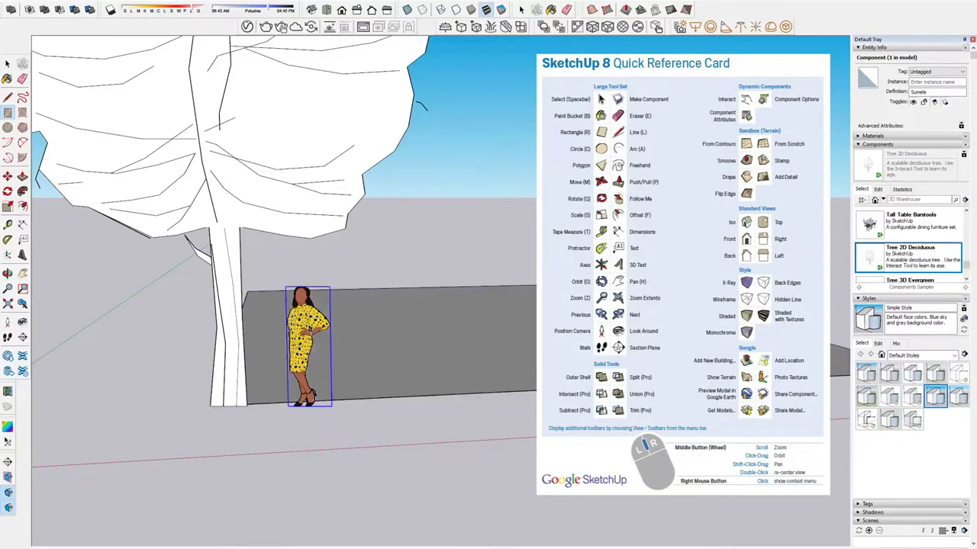
key(space)
click(388, 354)
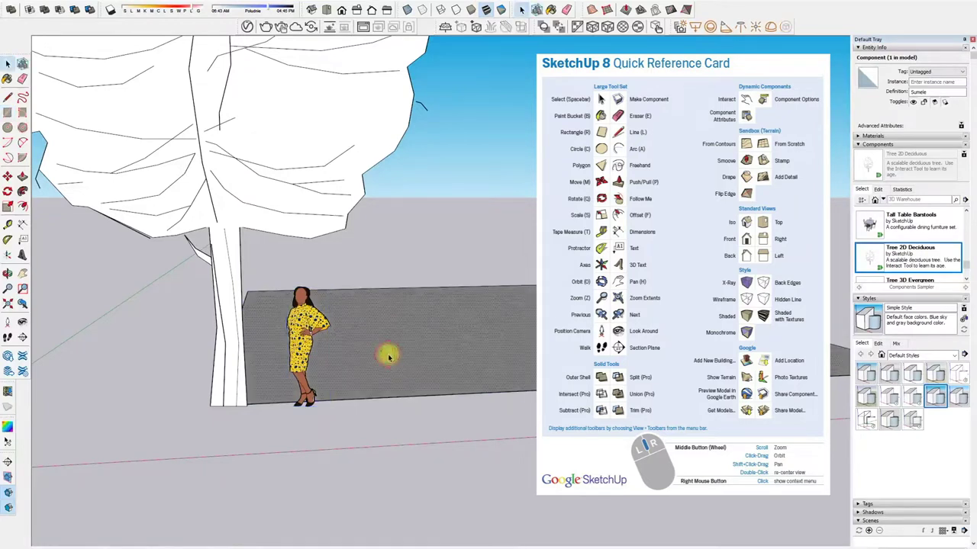
click(872, 136)
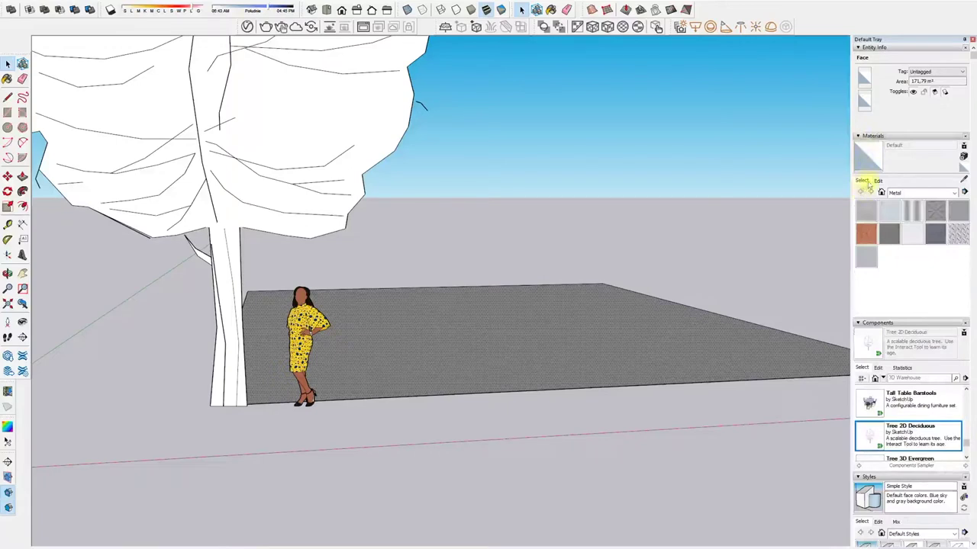
Step: Paint the ground face Grass Dark Green from Landscaping, Fencing and Vegetation, then select it with its edges
click(905, 192)
click(907, 246)
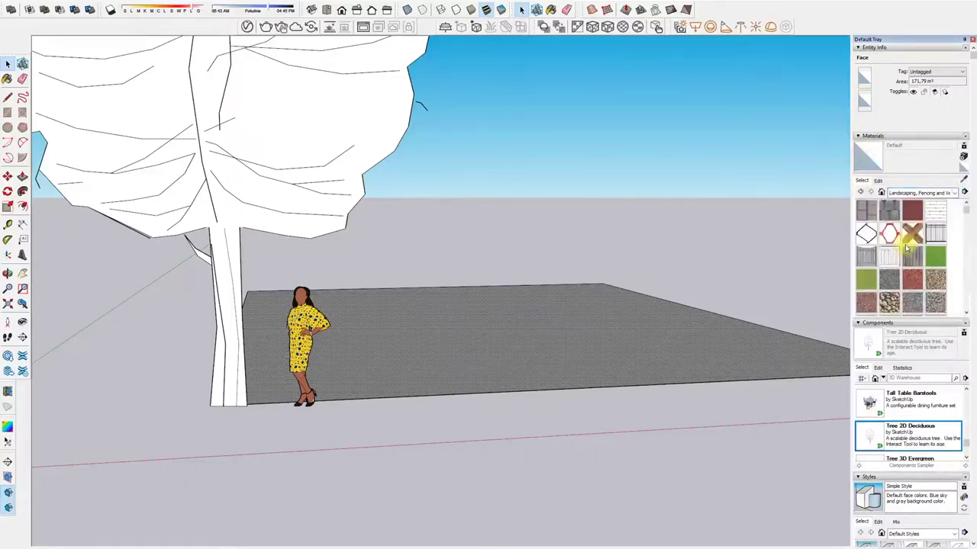
click(936, 256)
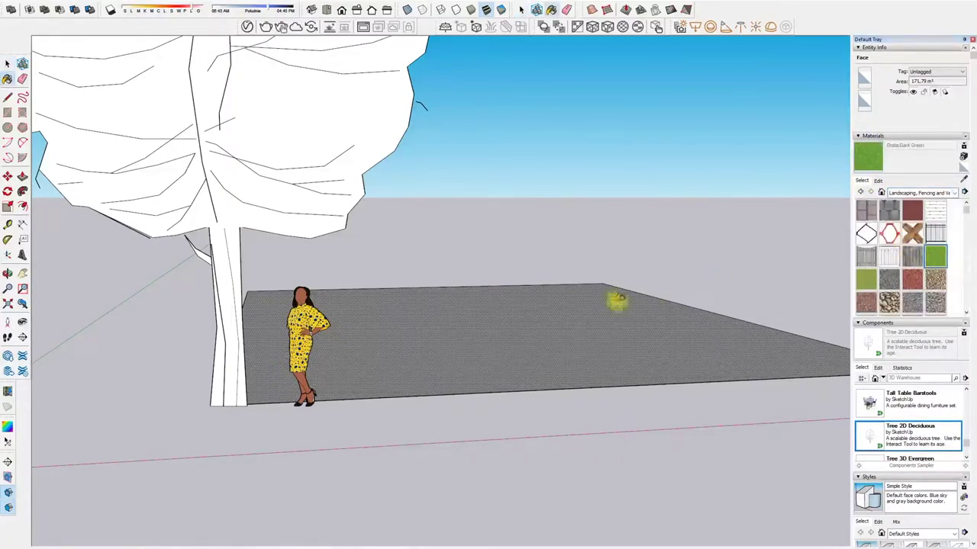
click(458, 341)
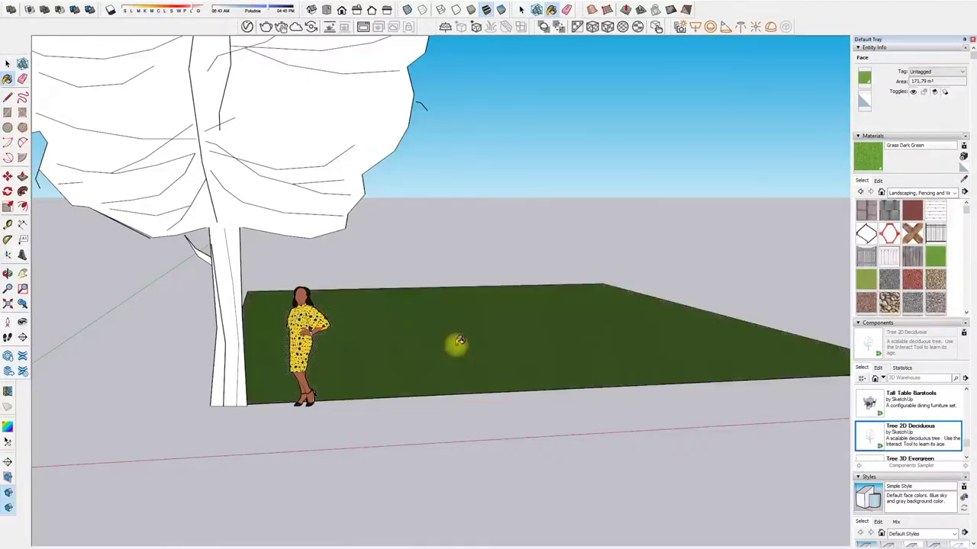
key(space)
double_click(457, 345)
right_click(456, 347)
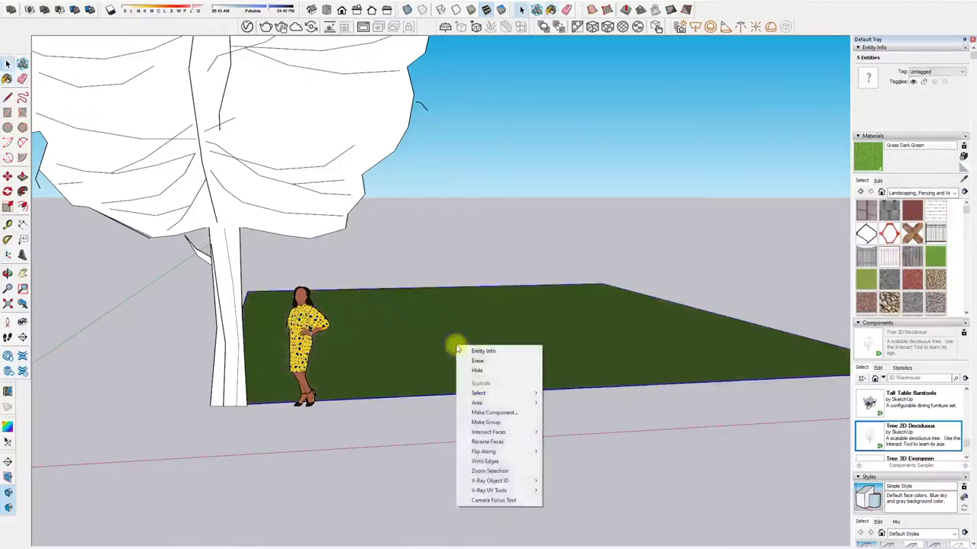
Step: Group the grass ground and move the tree onto the lawn
click(486, 422)
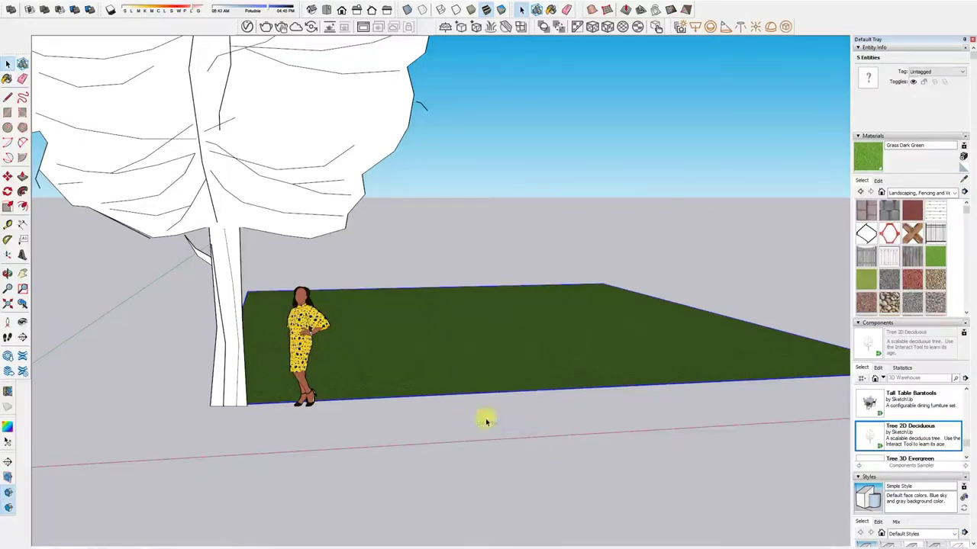
click(226, 402)
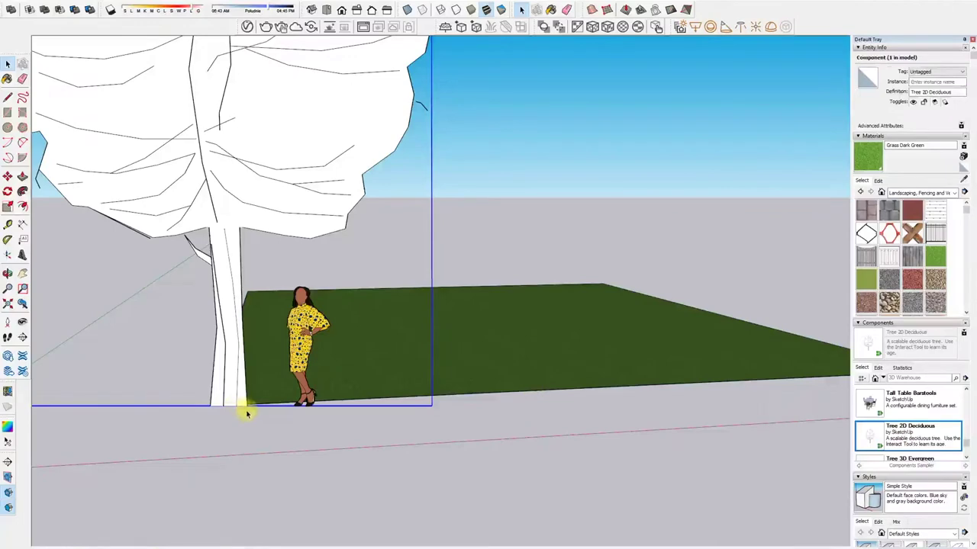
key(m)
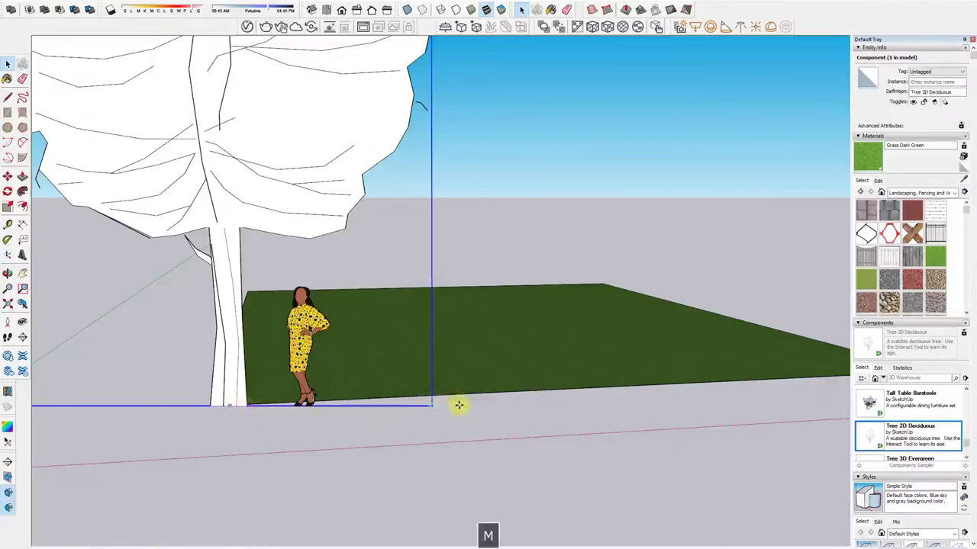
click(430, 405)
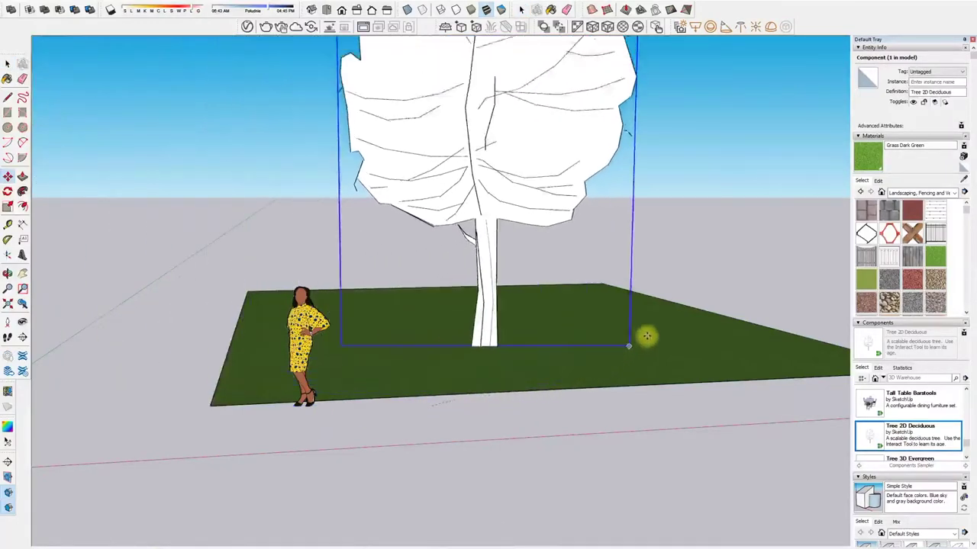
key(space)
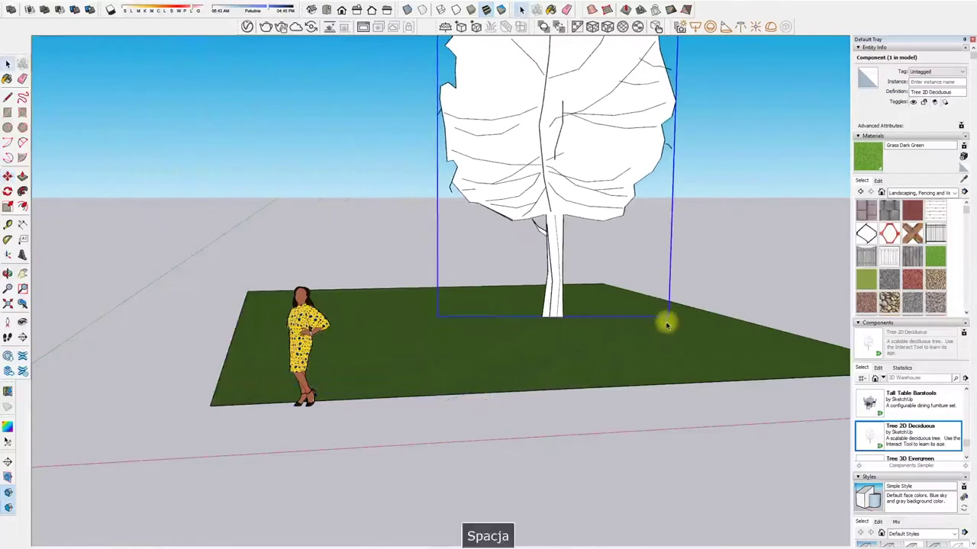
Step: Move the woman figure onto the lawn beside the tree trunk
click(308, 357)
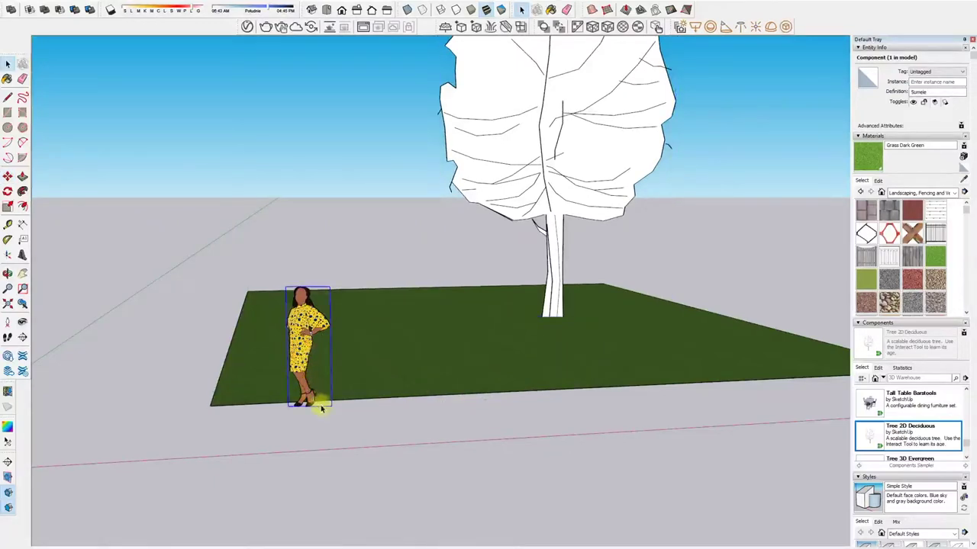
key(m)
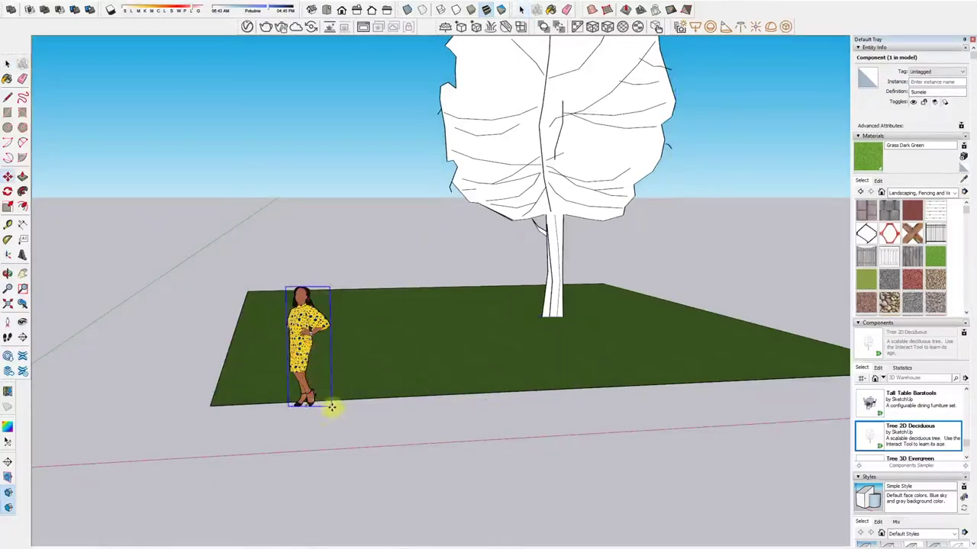
click(333, 409)
click(519, 326)
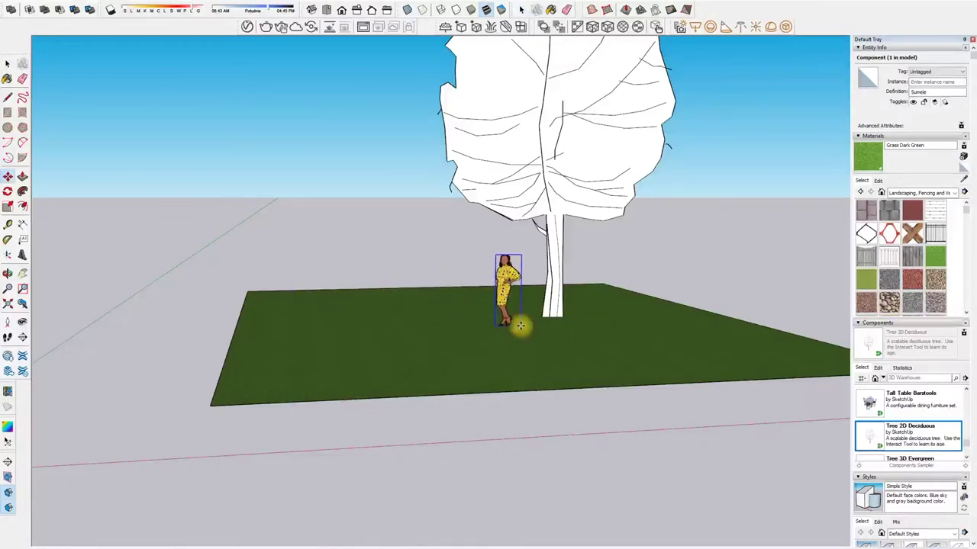
key(space)
mouse_move(283, 388)
middle_down()
mouse_move(281, 462)
mouse_move(259, 456)
middle_up()
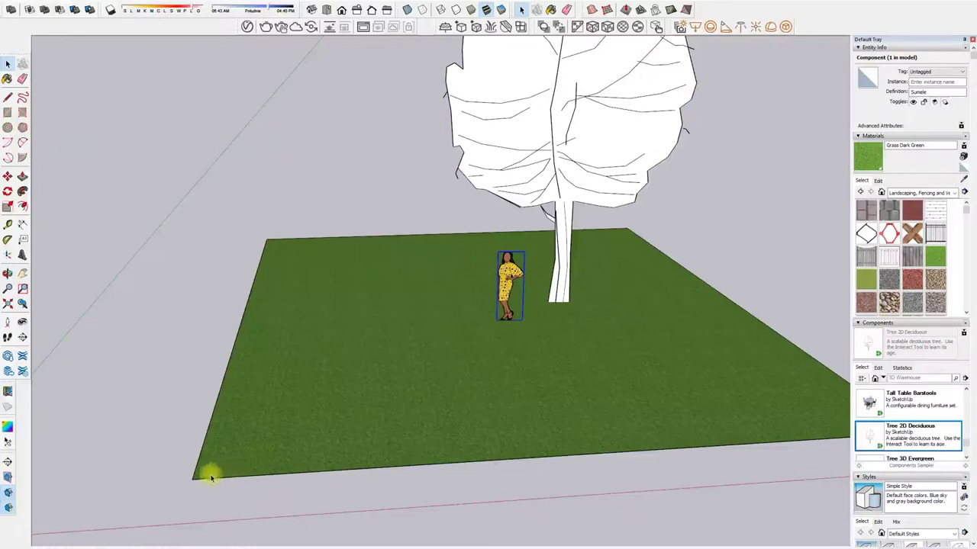
click(632, 155)
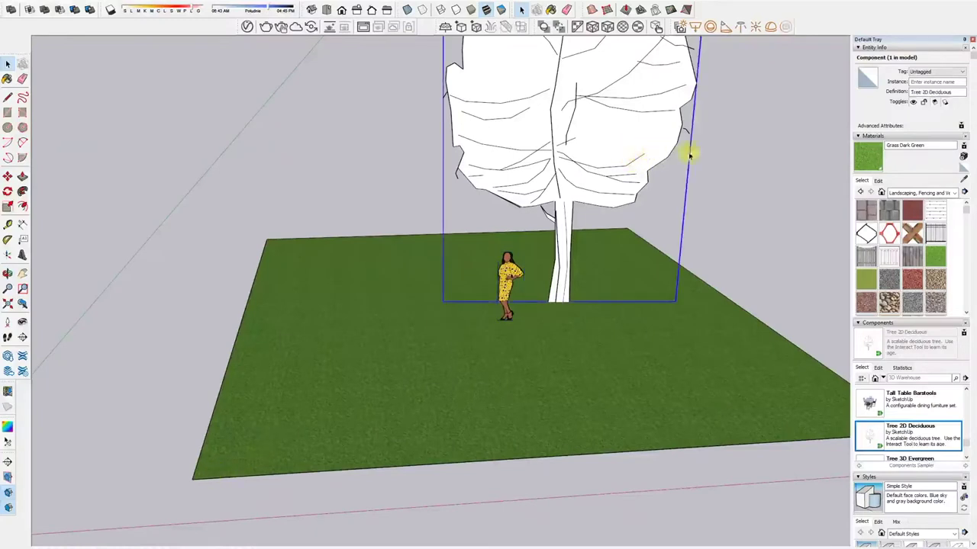
Step: Browse the material collections to find Landscaping, Fencing and Vegetation
click(610, 145)
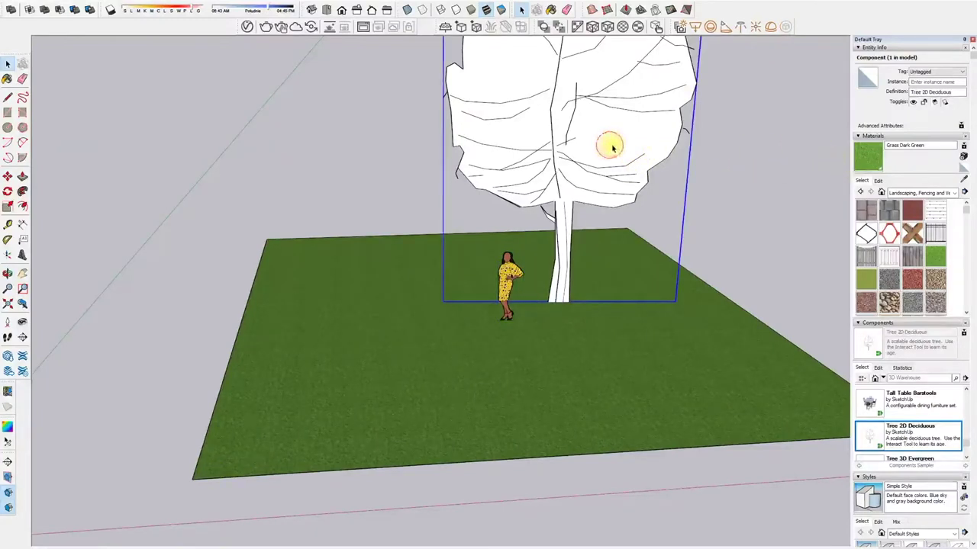
click(877, 181)
click(861, 181)
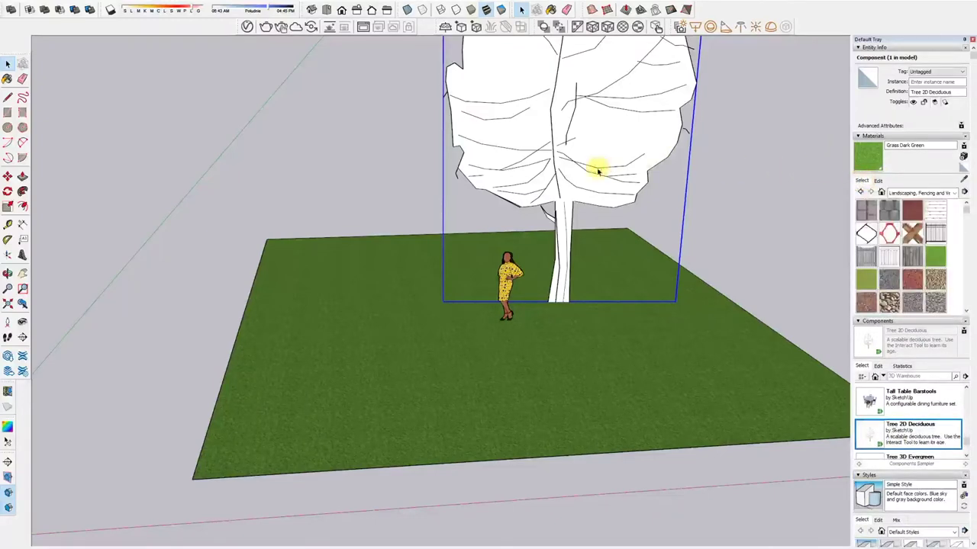
click(900, 193)
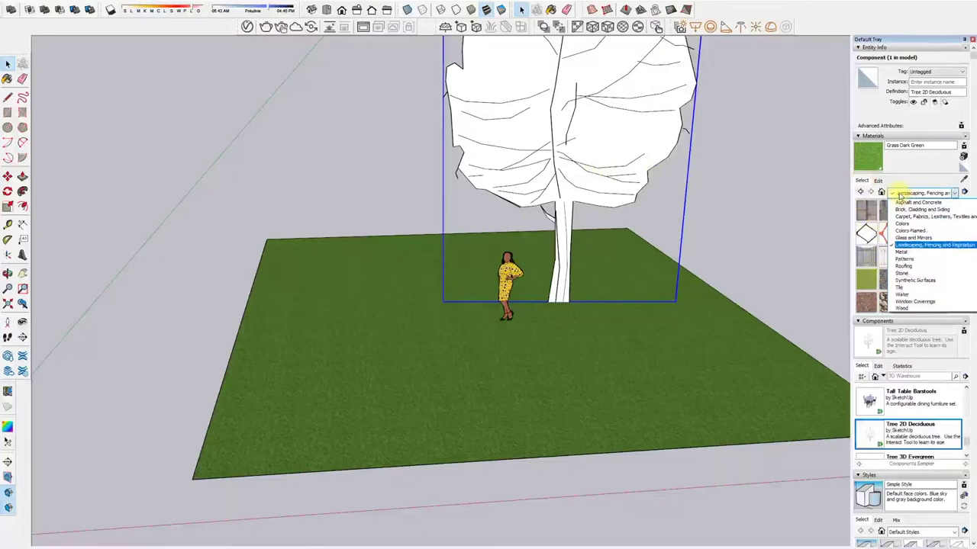
click(921, 308)
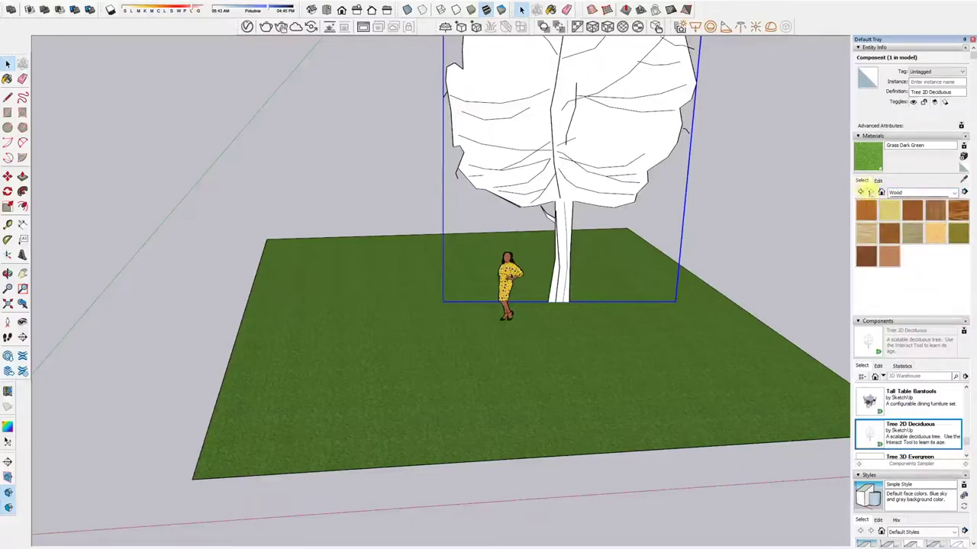
click(902, 193)
click(905, 252)
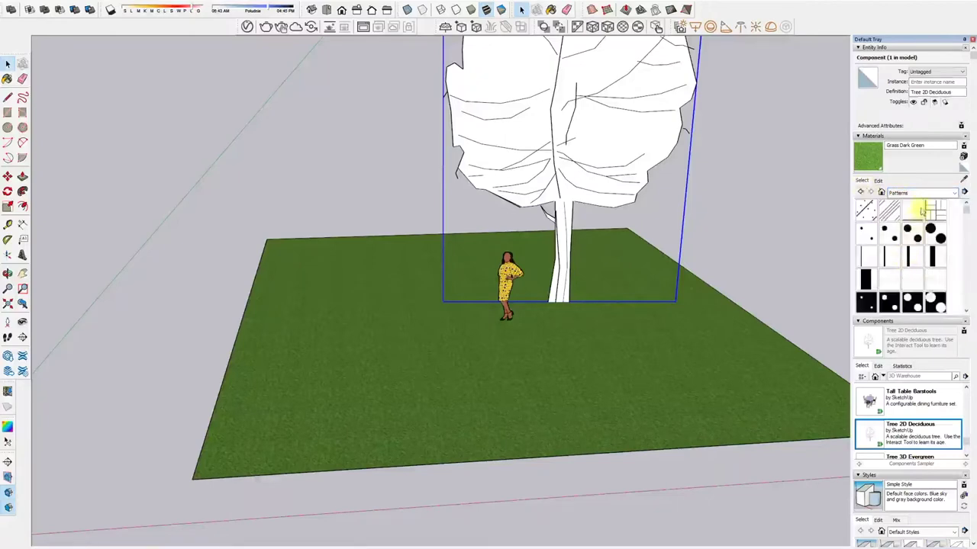
click(916, 193)
click(934, 244)
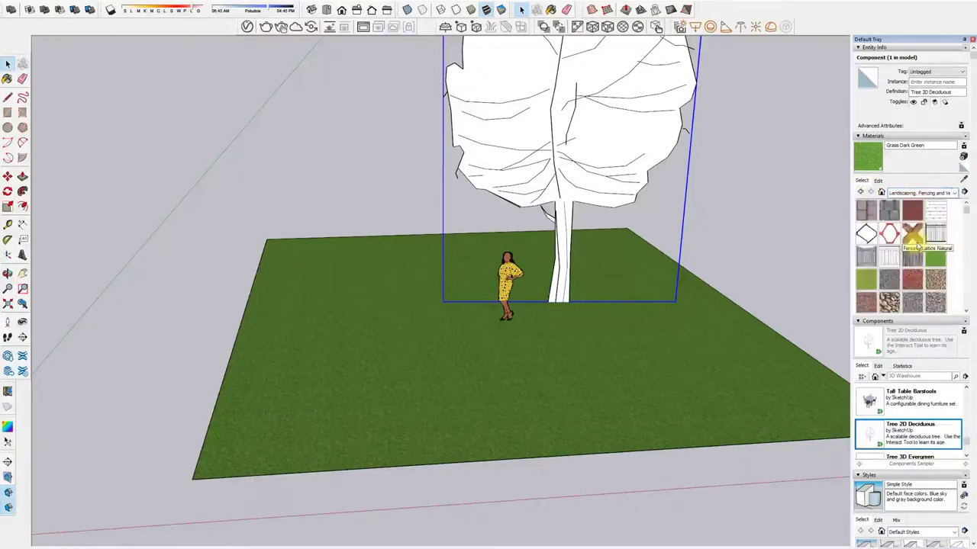
mouse_move(965, 210)
mouse_down()
mouse_move(965, 284)
mouse_move(965, 272)
mouse_up()
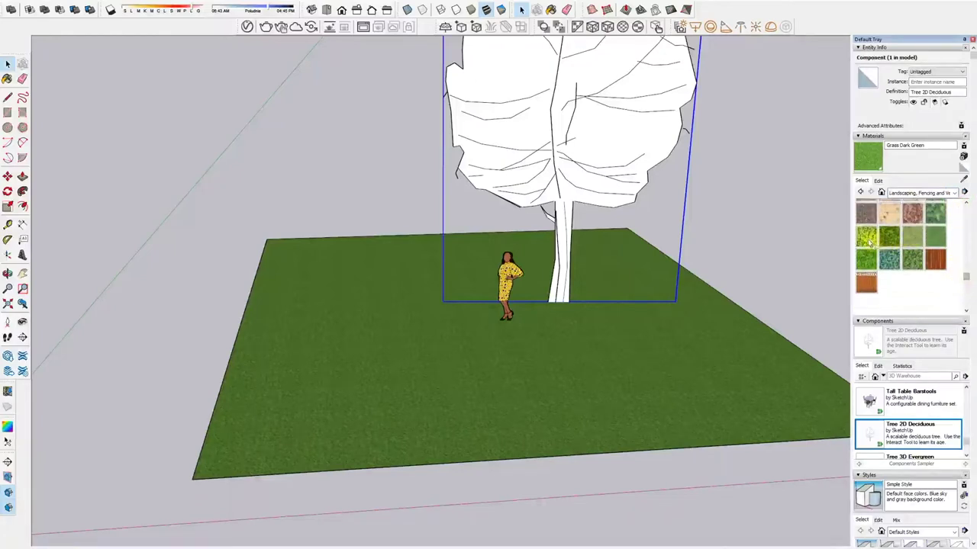
Step: Paint the 2D tree with the Vegetation Blur 02 material
click(866, 237)
click(651, 131)
key(space)
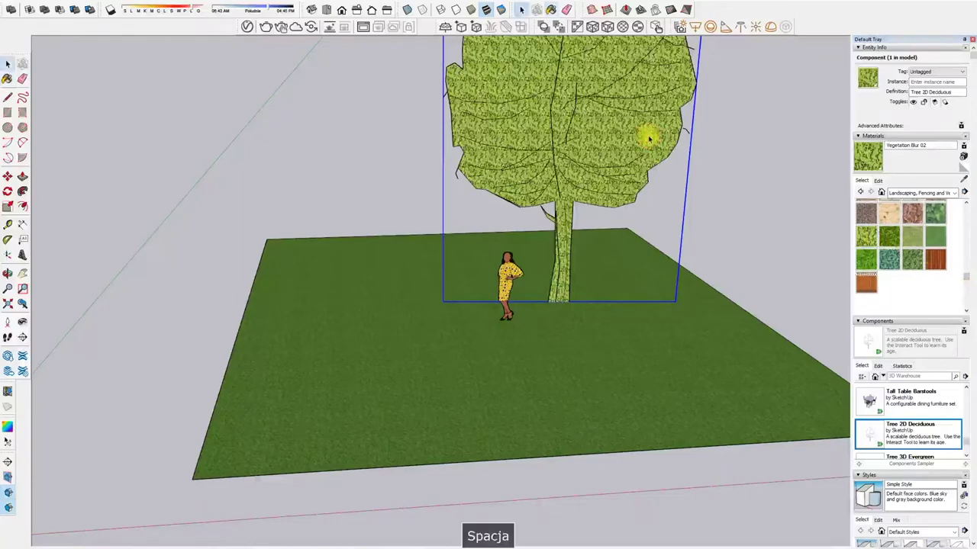
mouse_move(489, 204)
middle_down()
mouse_move(464, 175)
mouse_move(479, 178)
middle_up()
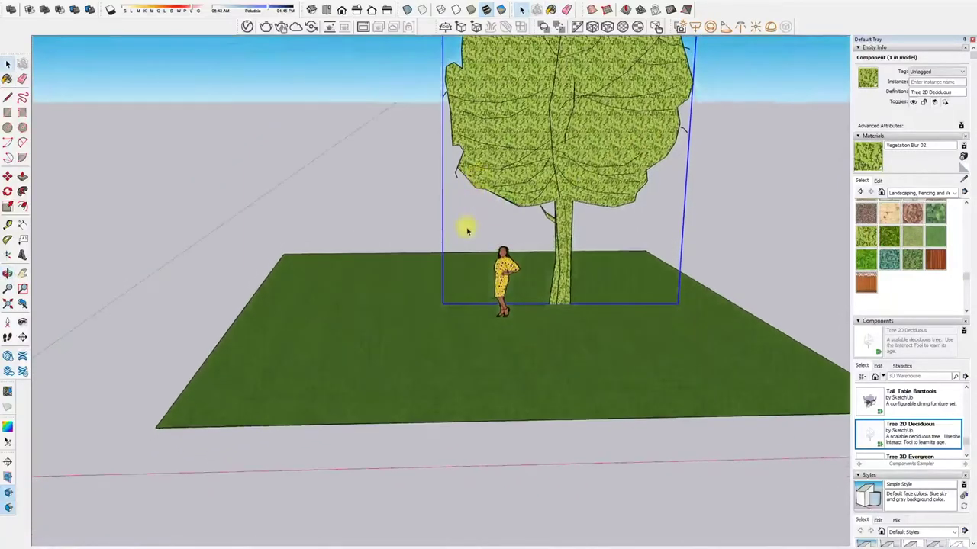
click(548, 139)
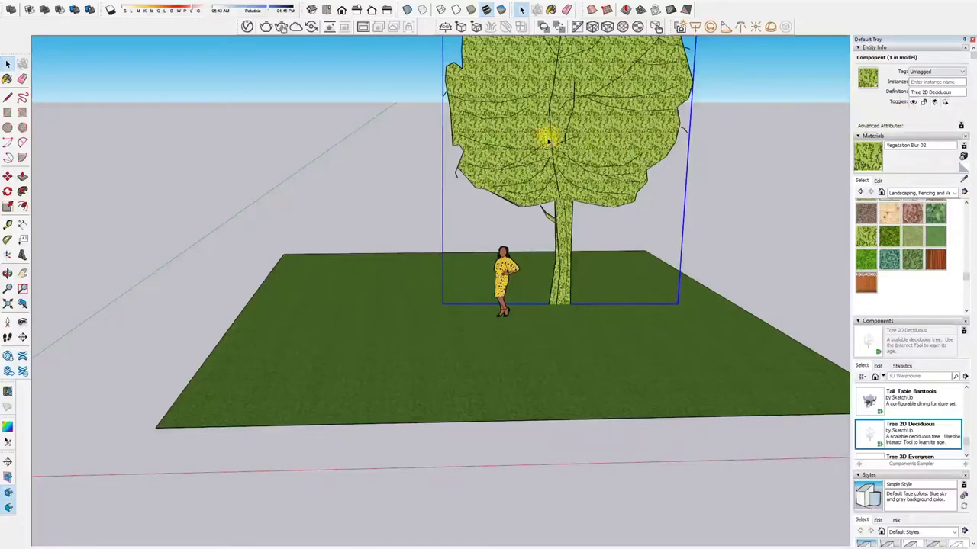
click(358, 379)
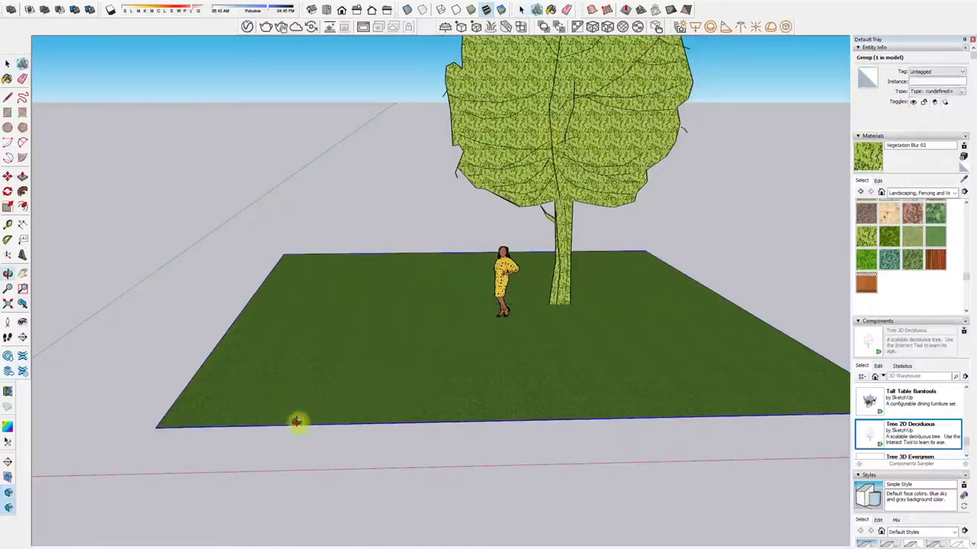
Step: Attempt to extrude the small circle at the grass corner, then undo it
middle_drag(296, 422, 278, 454)
key(m)
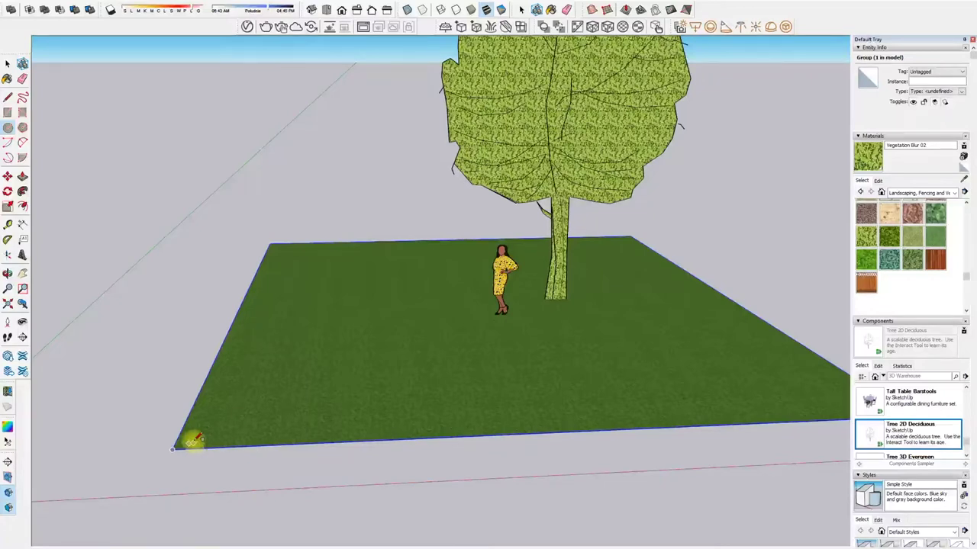
key(space)
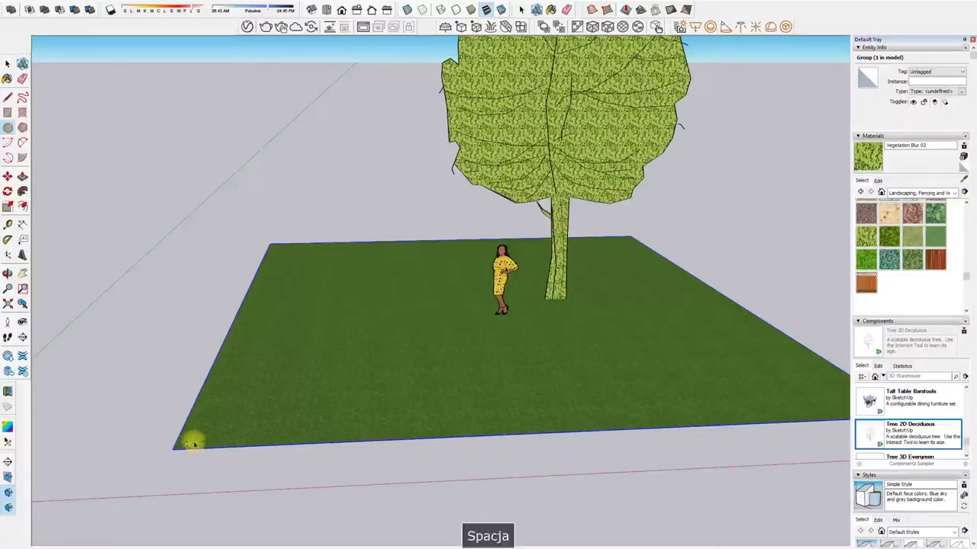
click(191, 447)
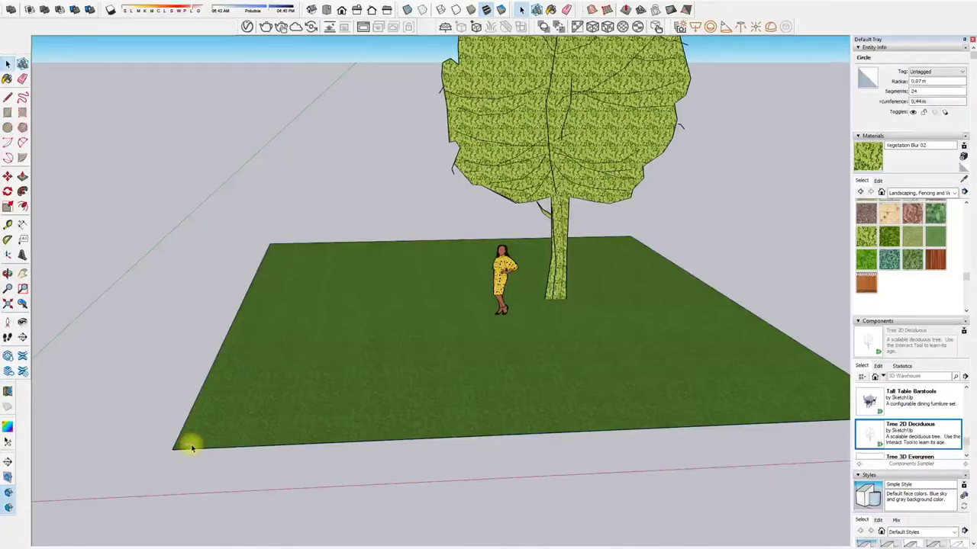
scroll(191, 448, up, 1)
scroll(191, 448, up, 1)
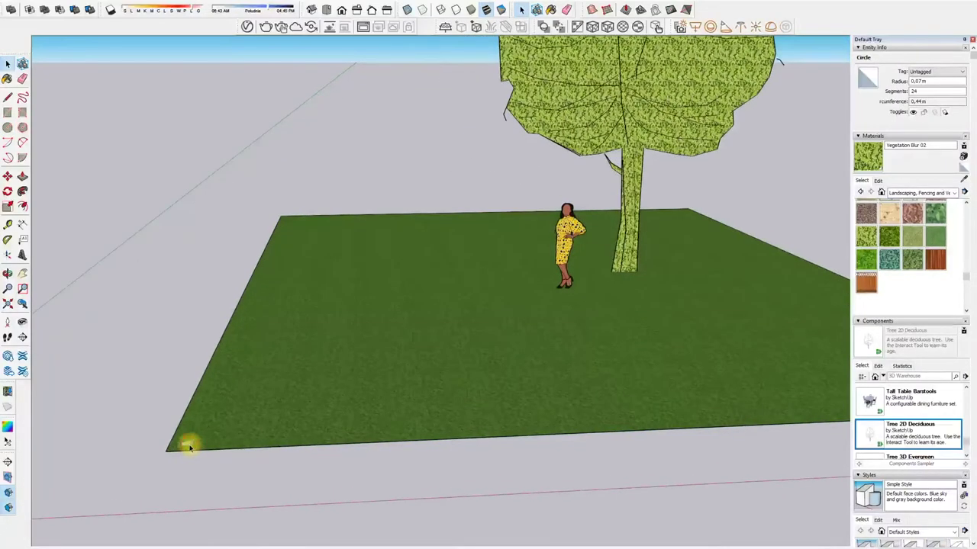
key(m)
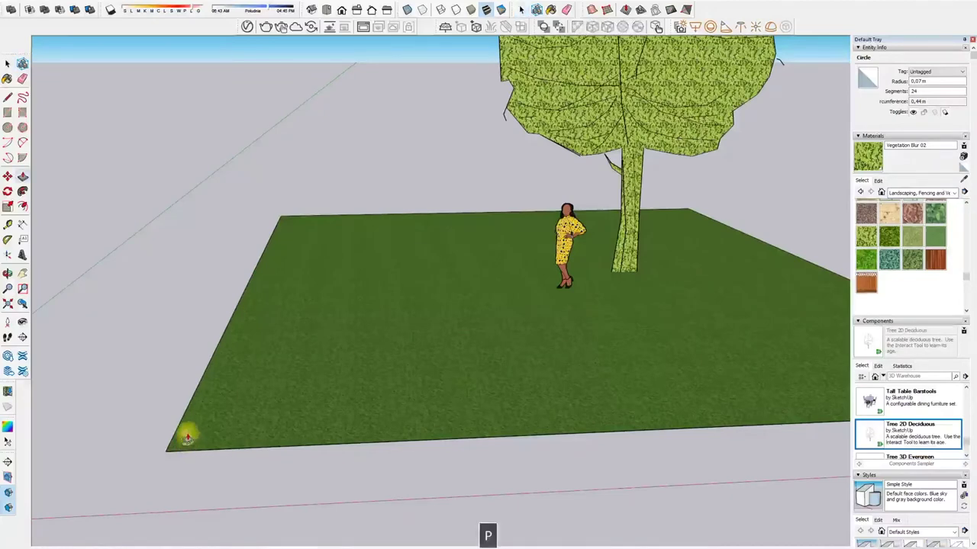
scroll(190, 446, up, 2)
scroll(191, 445, up, 2)
drag(178, 458, 178, 405)
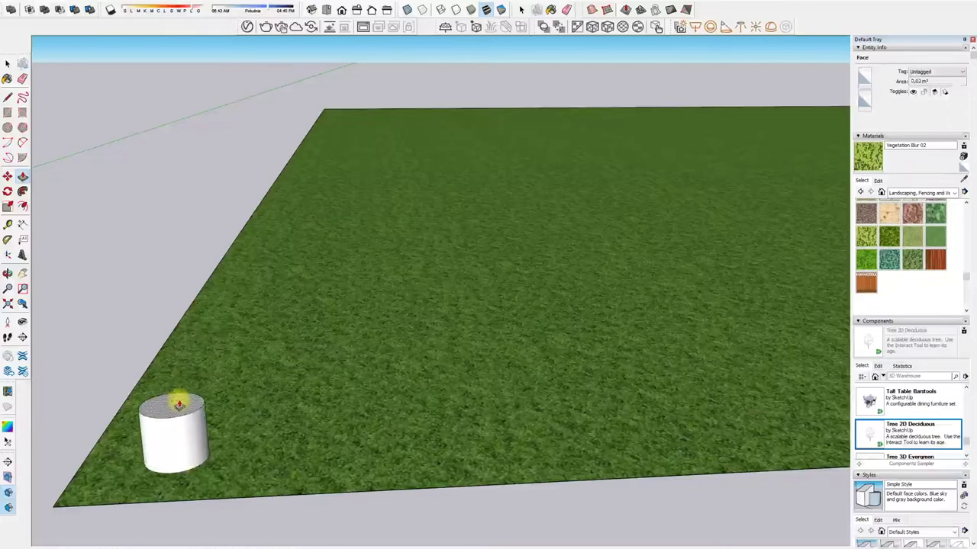
text(1)
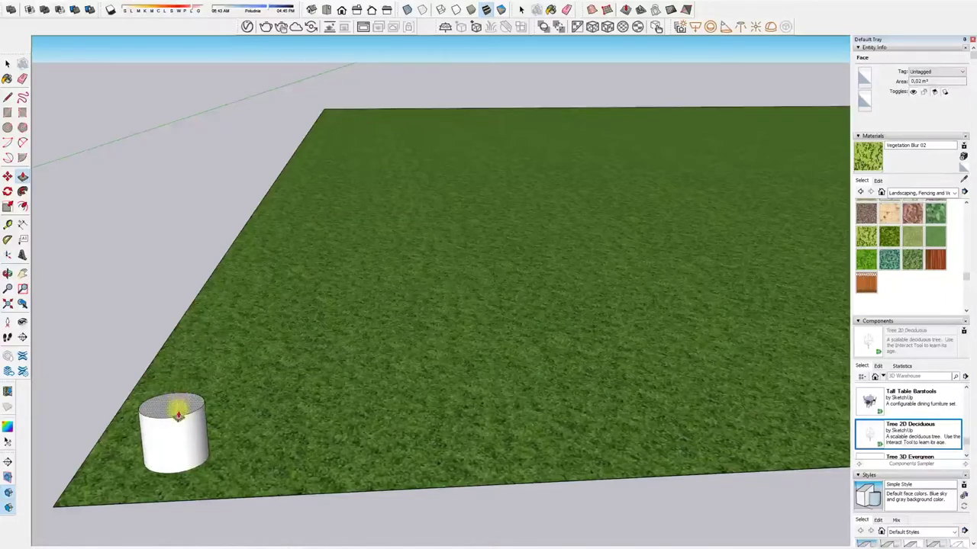
scroll(178, 415, down, 2)
key(space)
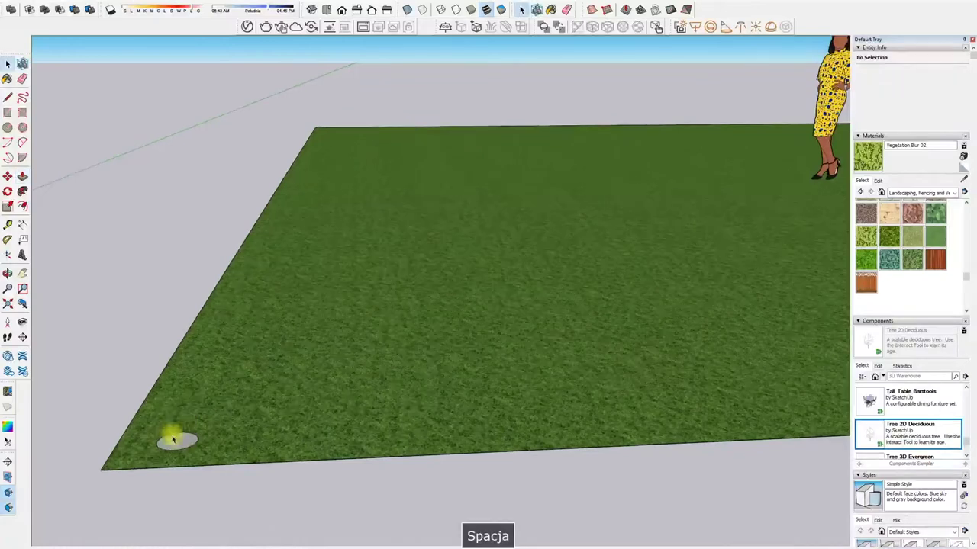
click(175, 442)
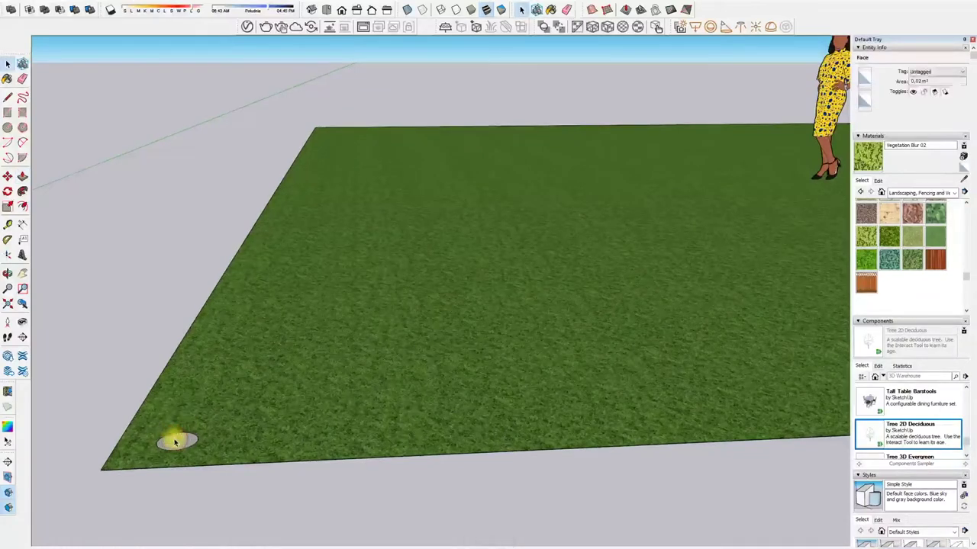
key(ctrl+z)
Step: Draw a small circle at the grass corner and push/pull it up 3 into a column
key(c)
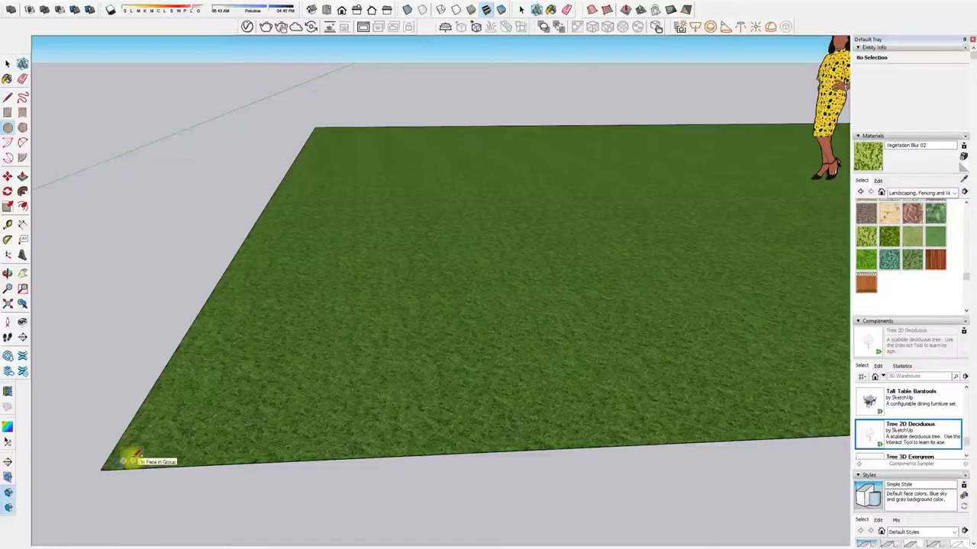
click(122, 461)
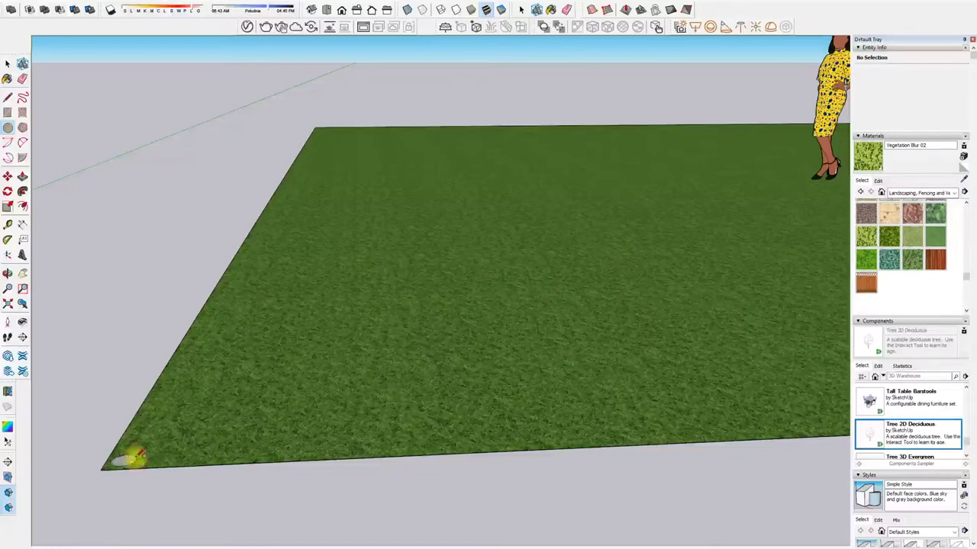
key(space)
click(127, 464)
key(p)
click(124, 461)
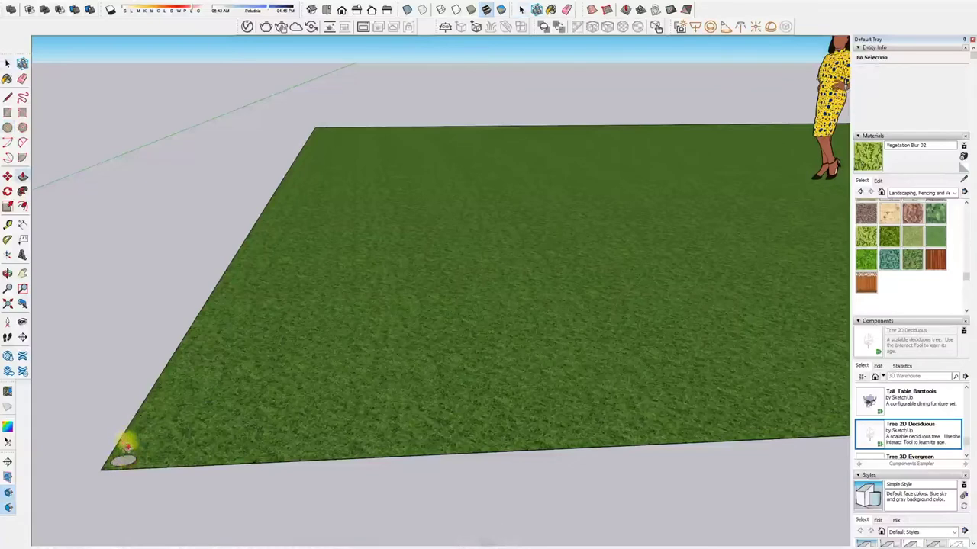
drag(125, 461, 118, 401)
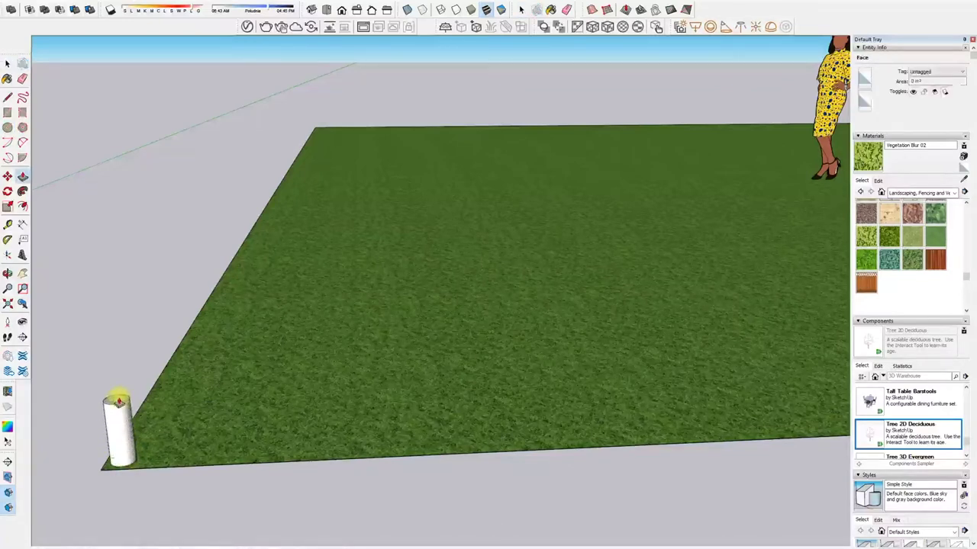
drag(118, 400, 196, 338)
text(3)
key(Return)
key(space)
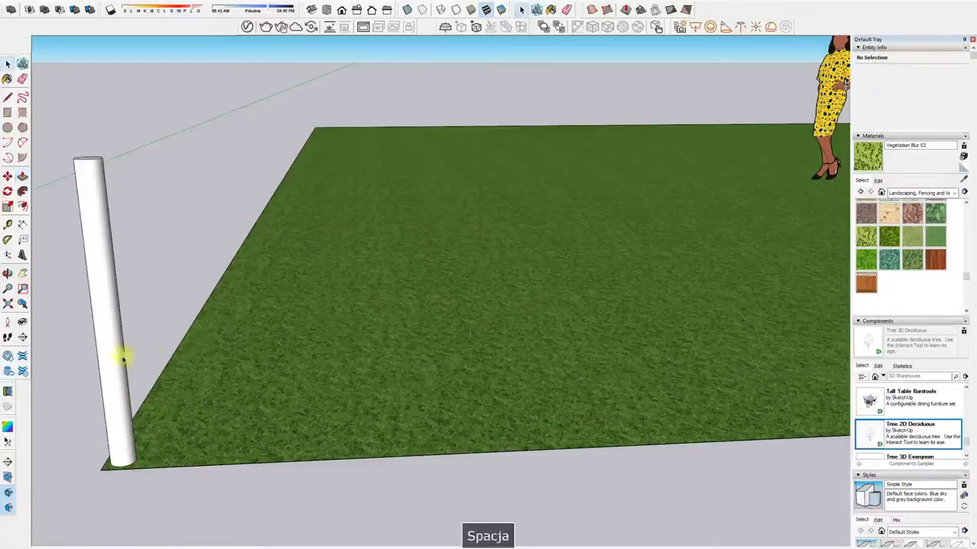
click(115, 352)
Step: Make the cylinder a group and paint it Steel Brushed Stainless from the Metal collection
right_click(105, 335)
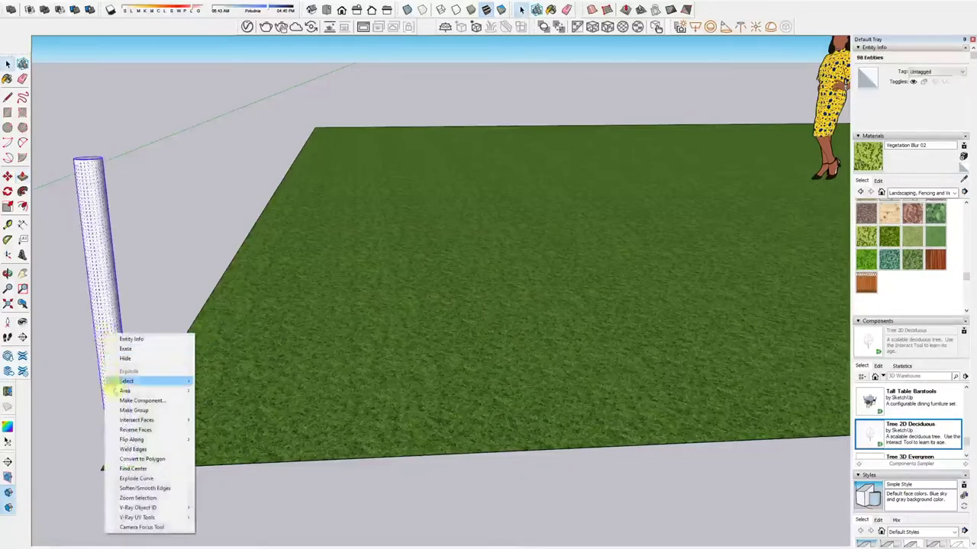
click(128, 411)
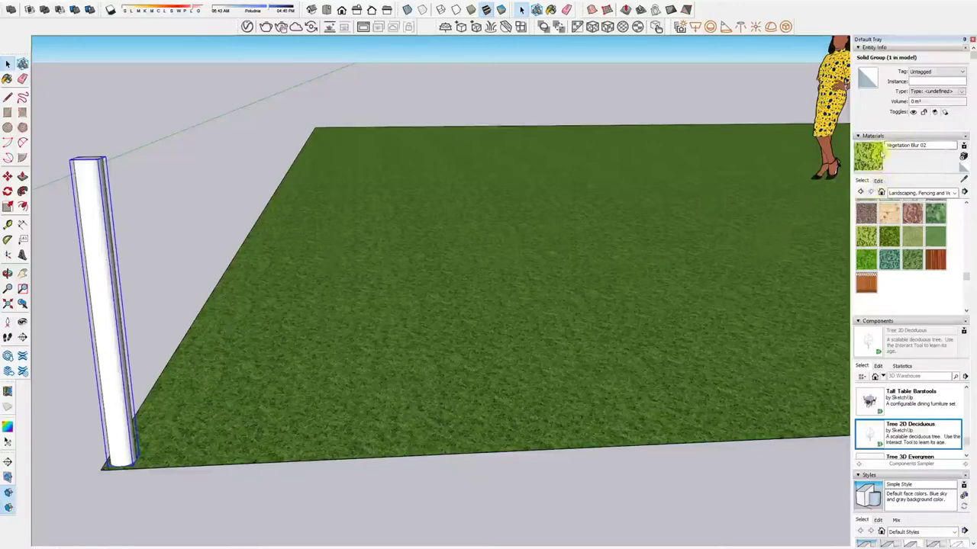
click(908, 193)
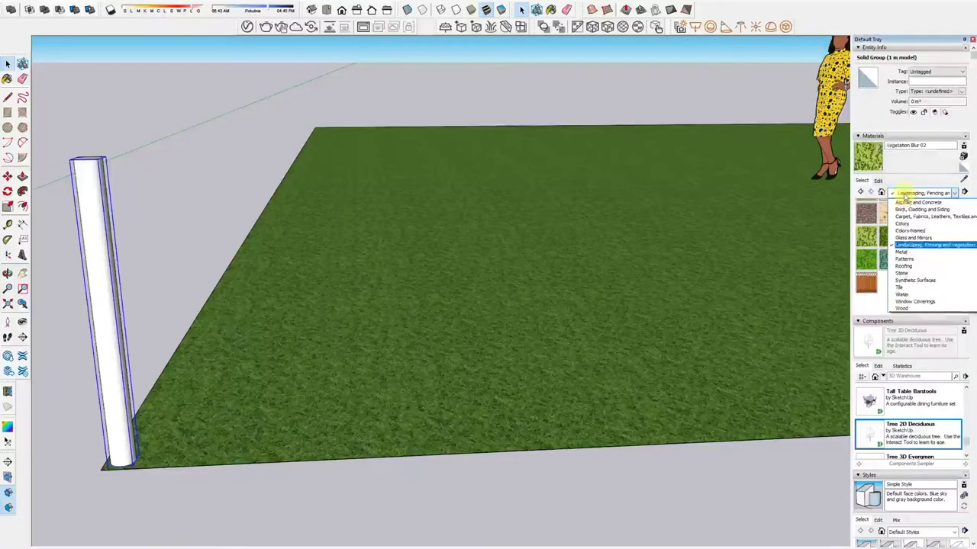
click(908, 252)
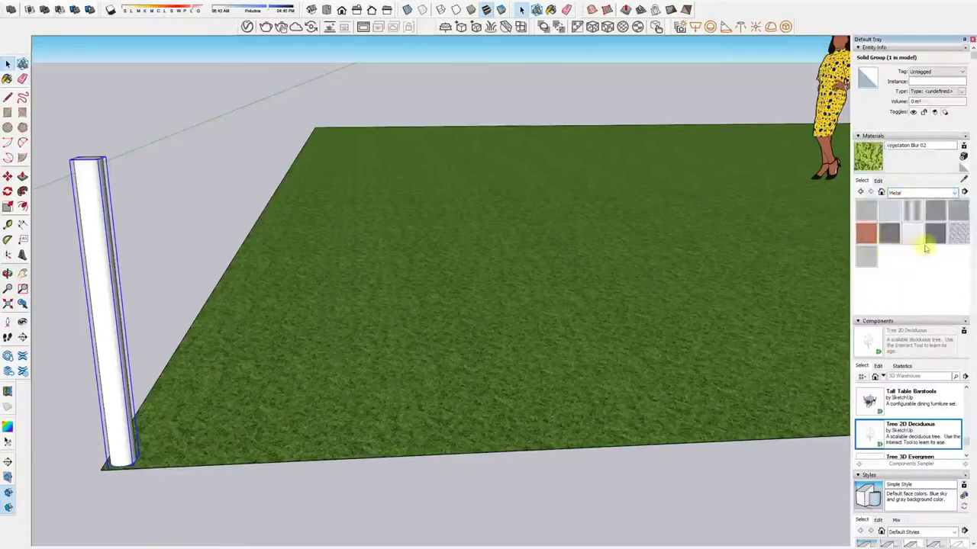
click(866, 257)
click(110, 296)
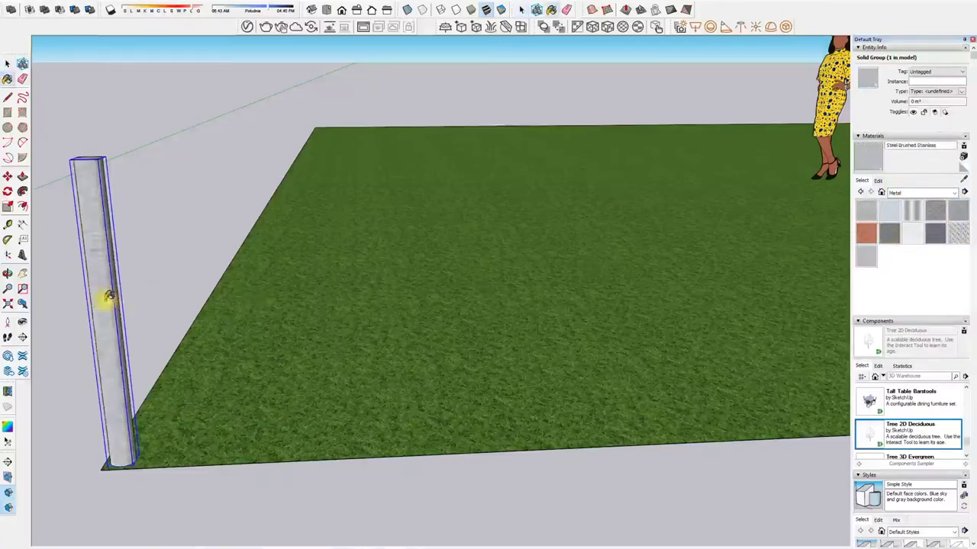
Step: Repaint the post with Metal Corrugated Shiny
click(912, 210)
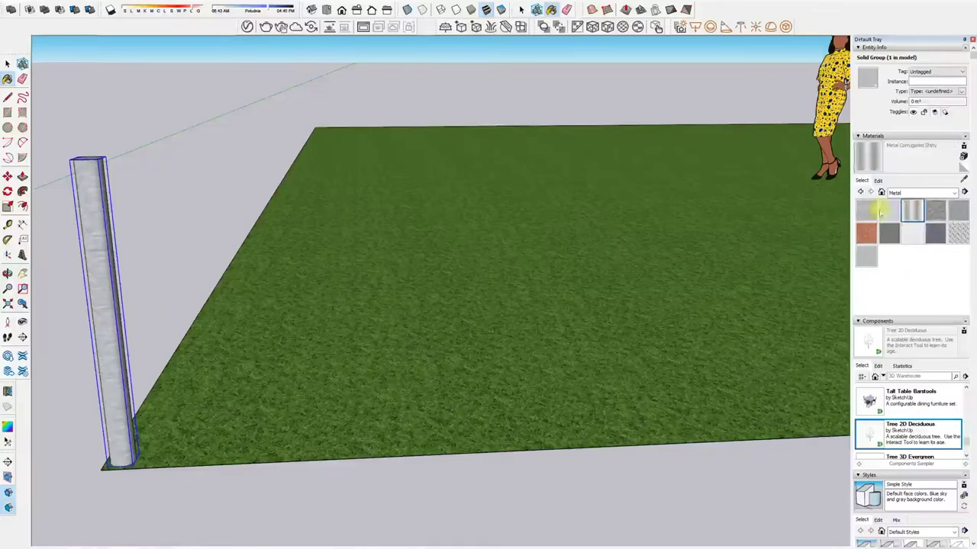
click(103, 328)
key(space)
mouse_move(105, 308)
middle_down()
mouse_move(128, 408)
mouse_move(99, 342)
mouse_move(102, 307)
middle_up()
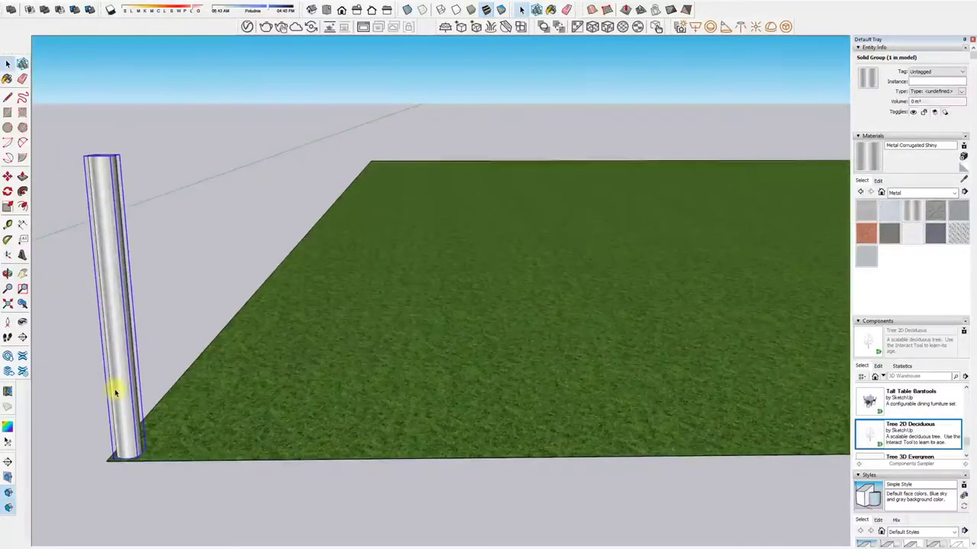
scroll(131, 393, down, 2)
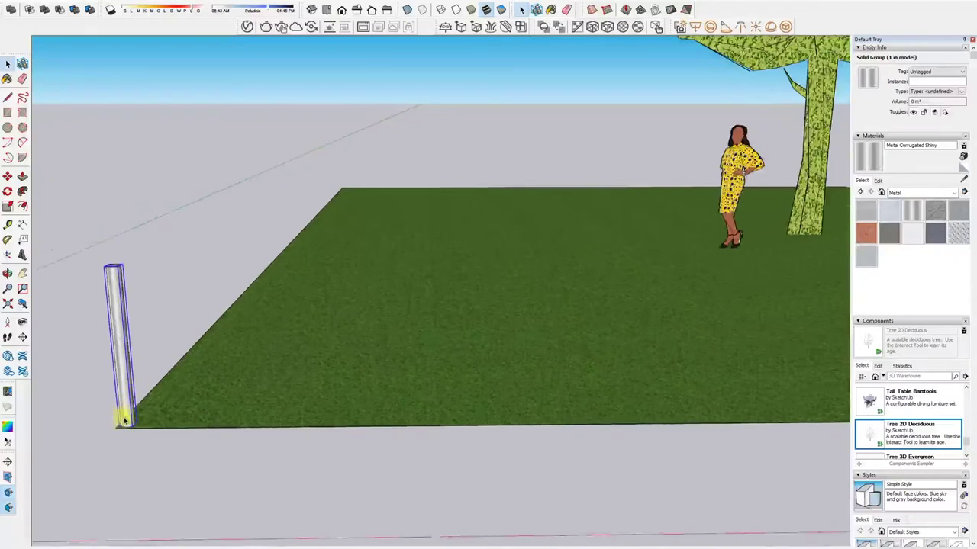
Step: Copy the post to the grass's right corner and fill the gap with 8/ evenly spaced copies
key(n)
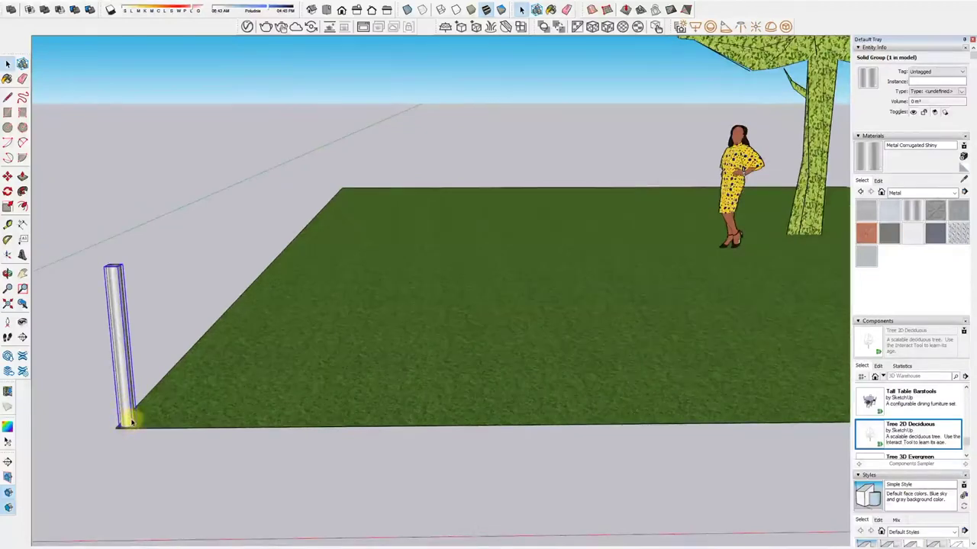
key(m)
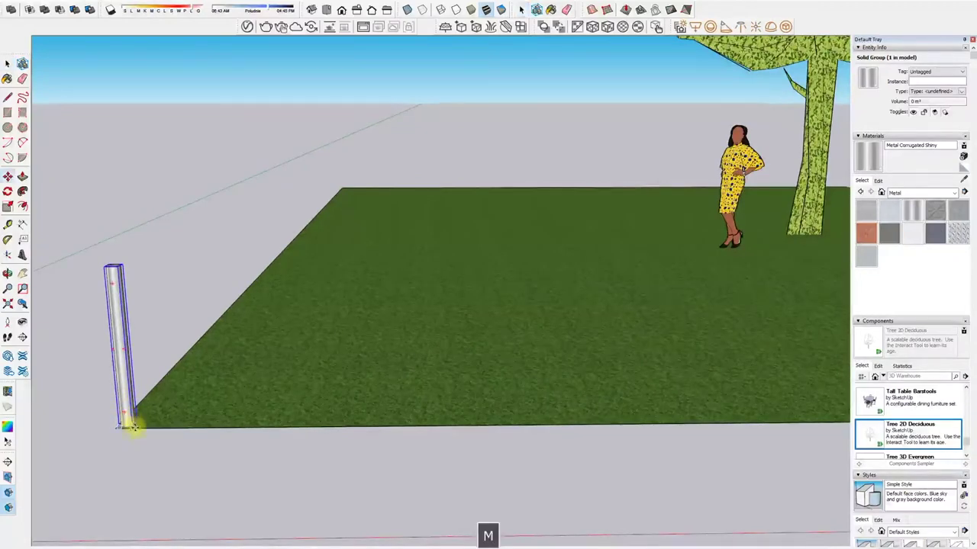
drag(133, 428, 150, 427)
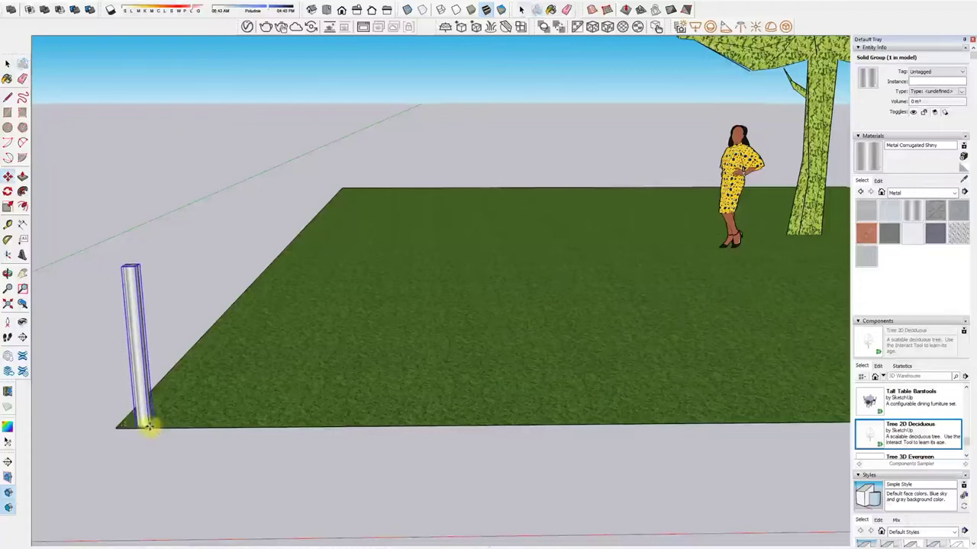
mouse_move(150, 428)
ctrl+mouse_down()
mouse_move(567, 425)
mouse_move(828, 403)
mouse_move(835, 417)
ctrl+mouse_up()
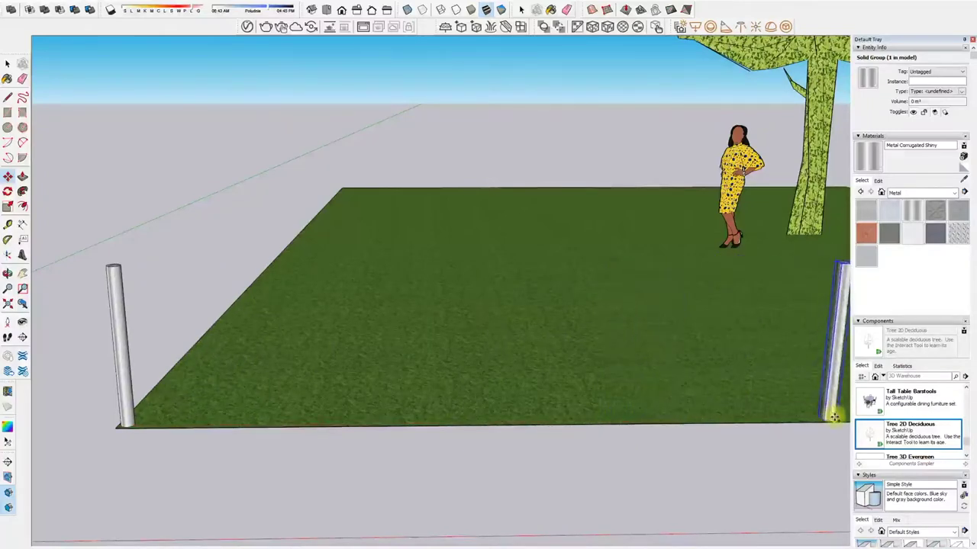
scroll(835, 417, down, 2)
scroll(834, 417, down, 2)
mouse_move(834, 417)
shift+middle_down()
mouse_move(301, 410)
mouse_move(385, 415)
shift+middle_up()
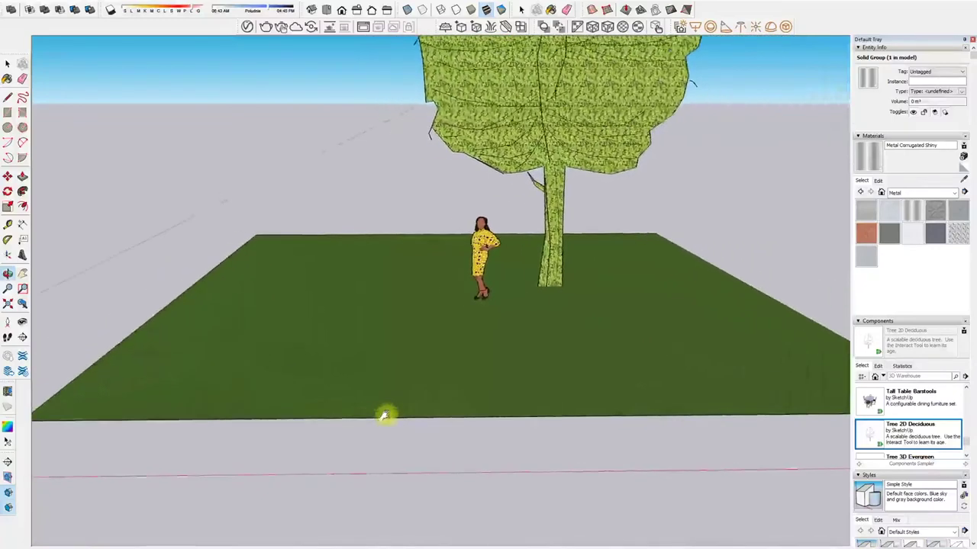
scroll(385, 416, down, 2)
drag(778, 410, 789, 410)
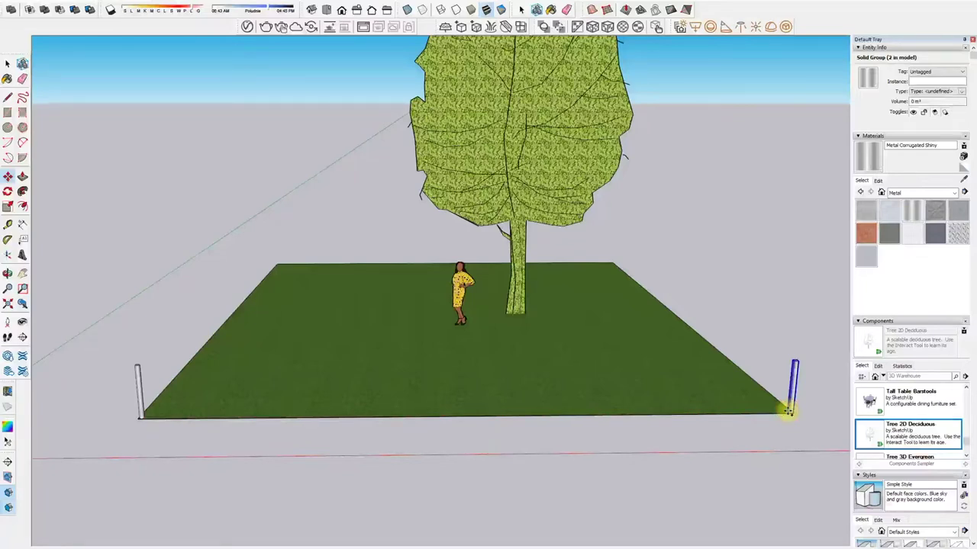
text(8/)
key(Return)
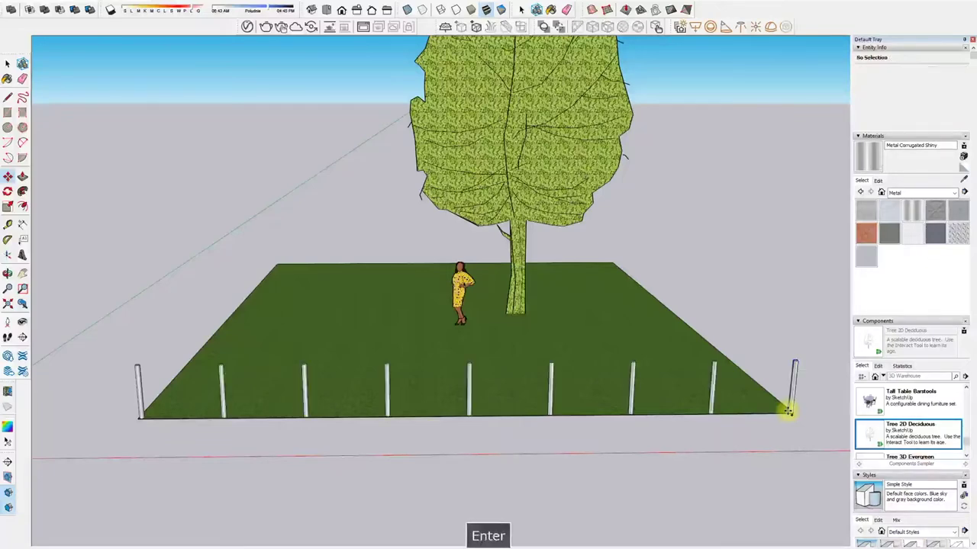
key(space)
Step: Orbit, zoom and pan to frame the posts, woman and tree
scroll(220, 371, up, 2)
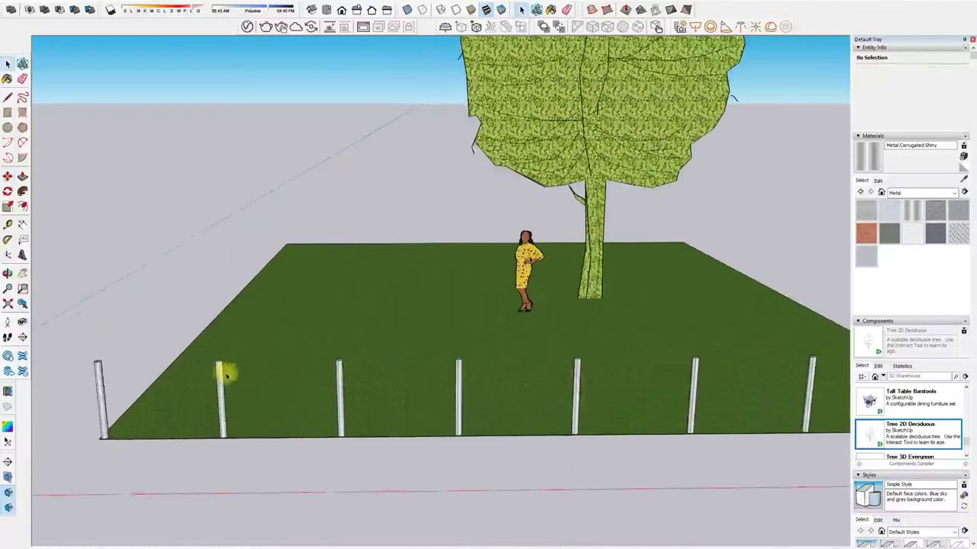
scroll(266, 389, down, 2)
scroll(346, 392, down, 1)
mouse_move(345, 392)
middle_down()
mouse_move(229, 349)
mouse_move(464, 359)
mouse_move(527, 379)
mouse_move(585, 333)
mouse_move(628, 361)
mouse_move(621, 375)
middle_up()
scroll(470, 362, up, 3)
scroll(473, 366, down, 2)
scroll(486, 371, down, 2)
scroll(604, 384, down, 2)
scroll(603, 384, up, 3)
scroll(603, 384, up, 4)
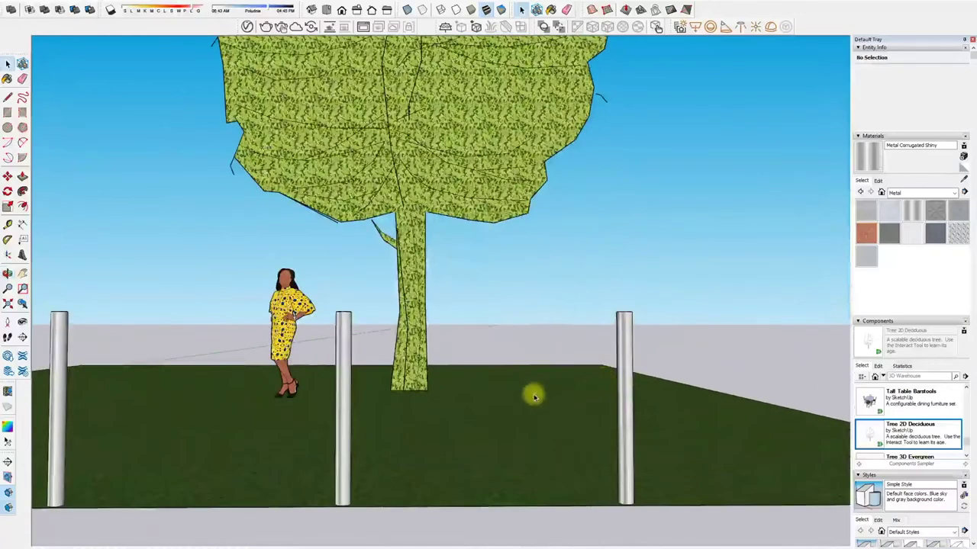
mouse_move(447, 399)
shift+middle_down()
mouse_move(516, 416)
mouse_move(547, 408)
mouse_move(551, 419)
shift+middle_up()
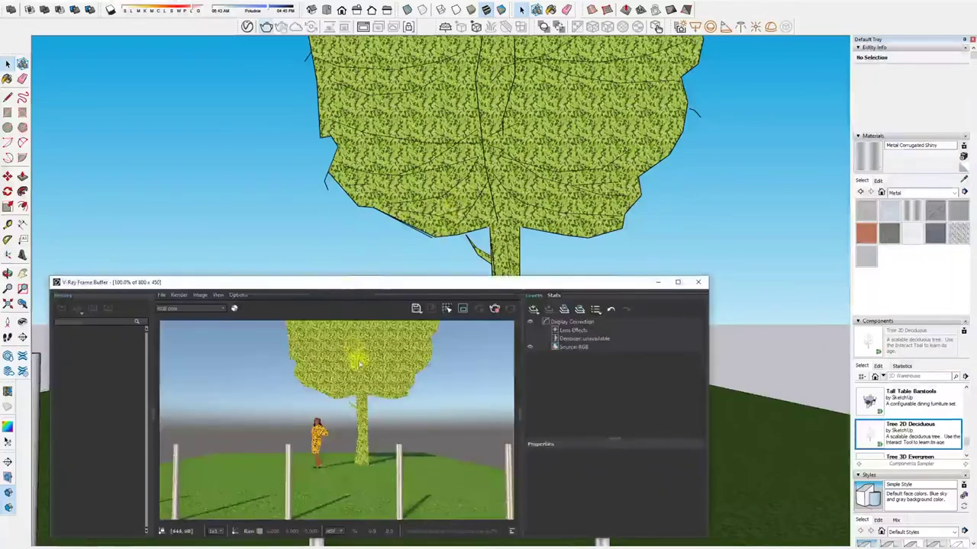
Step: Reposition the V-Ray Frame Buffer to view the rendered scene, then close it
drag(330, 288, 399, 182)
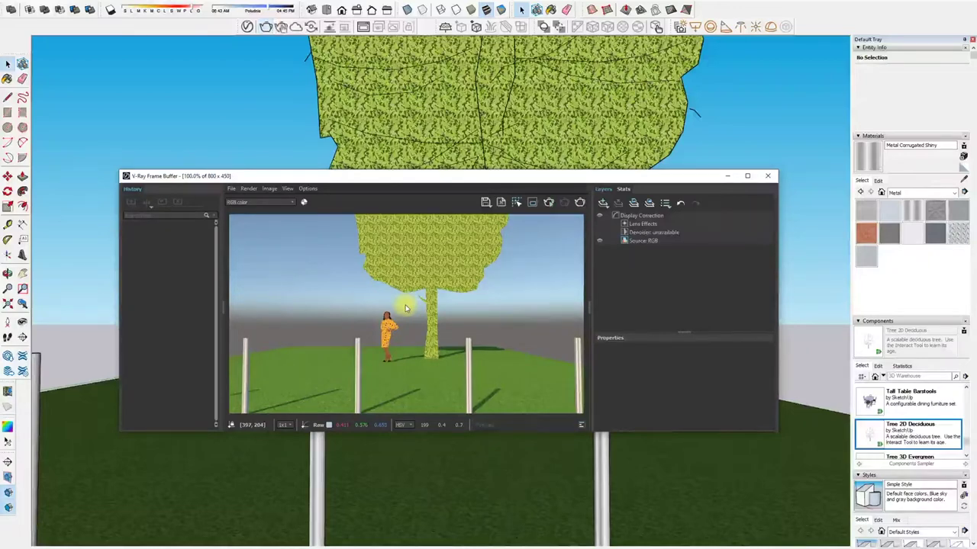
drag(355, 178, 573, 0)
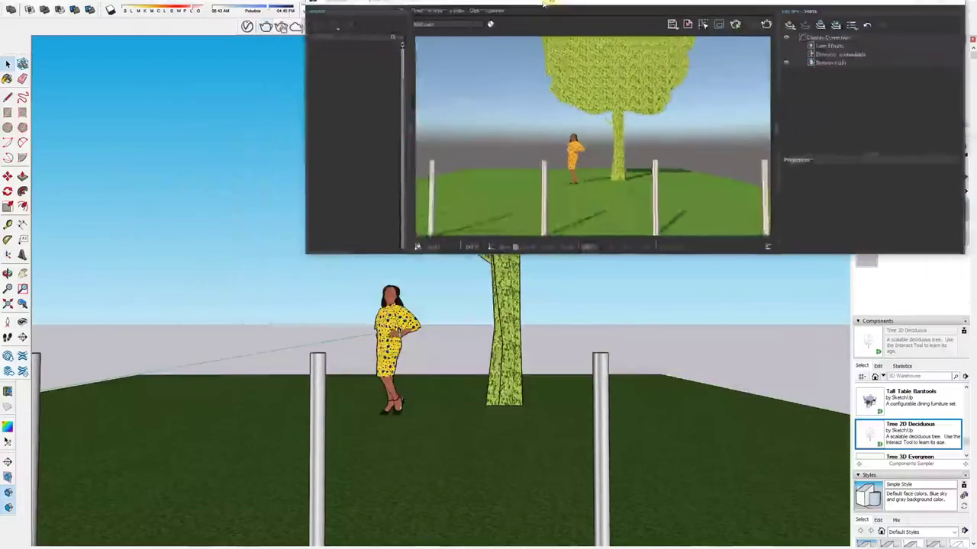
drag(676, 1, 616, 31)
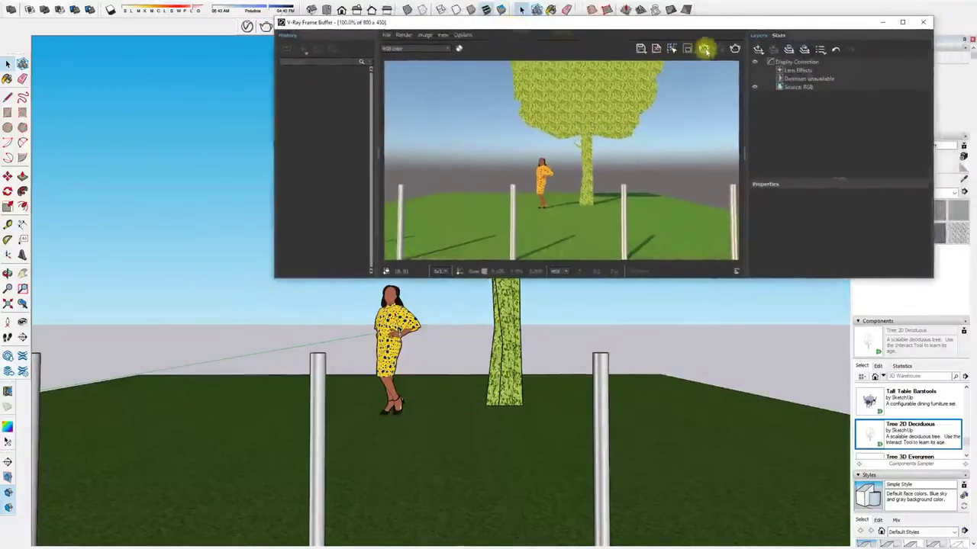
click(922, 22)
Step: Add V-Ray fur to the grass ground group and open the V-Ray Asset Editor
scroll(422, 351, down, 2)
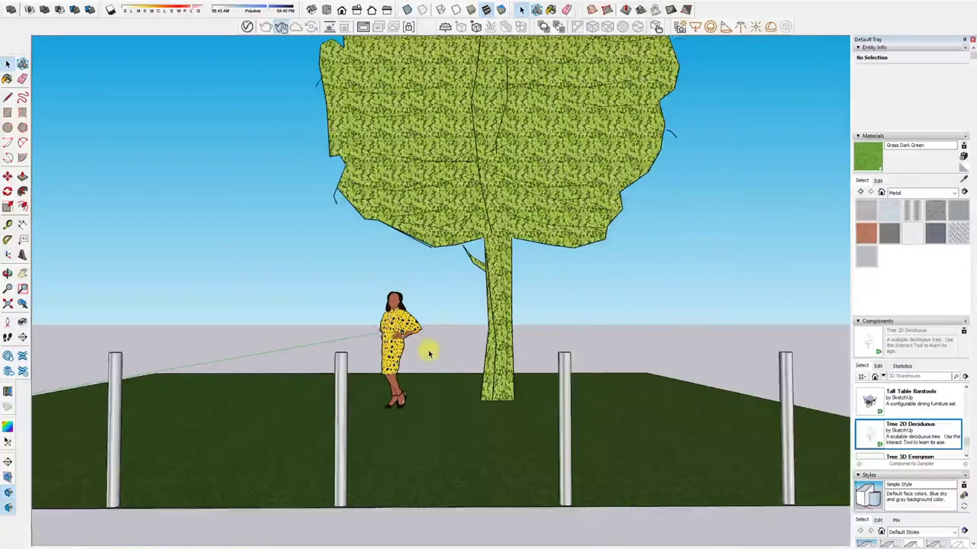
scroll(437, 356, up, 2)
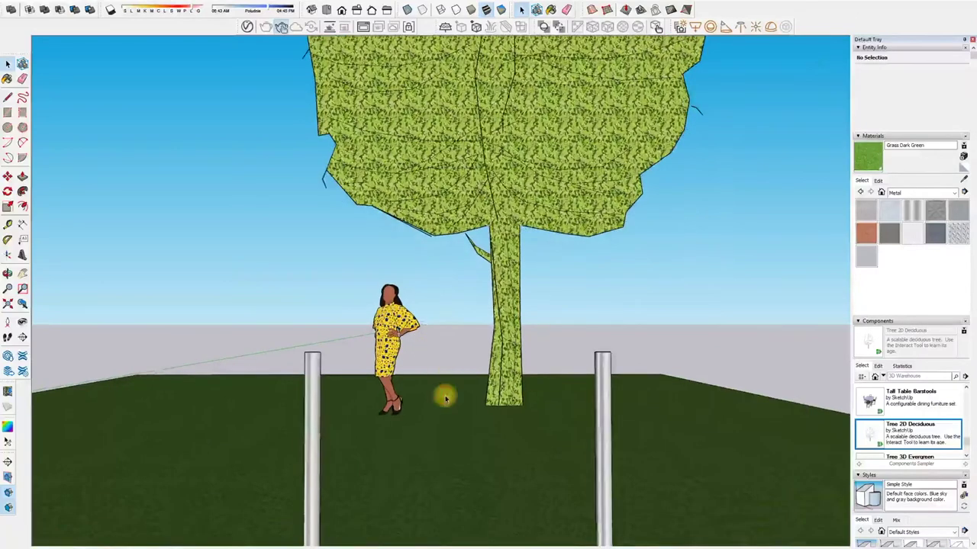
click(432, 487)
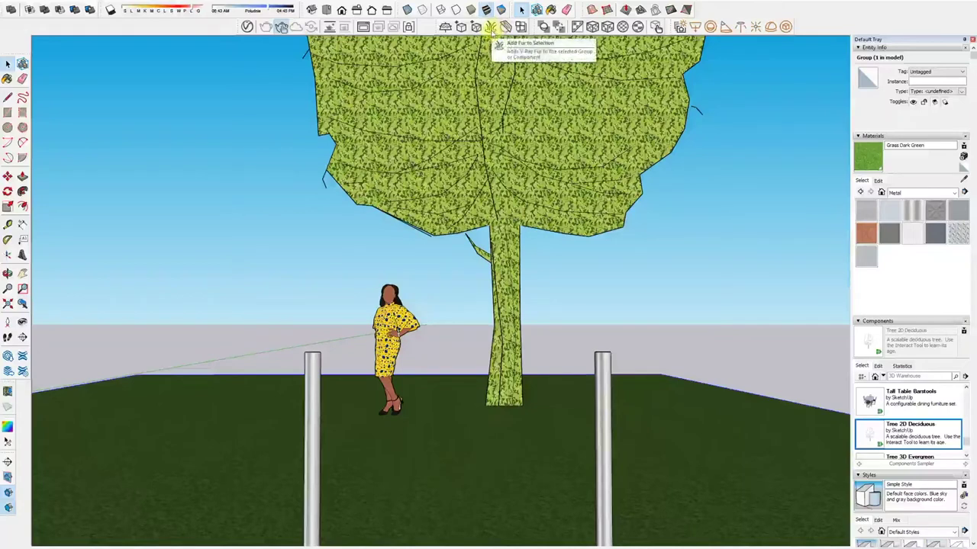
click(491, 27)
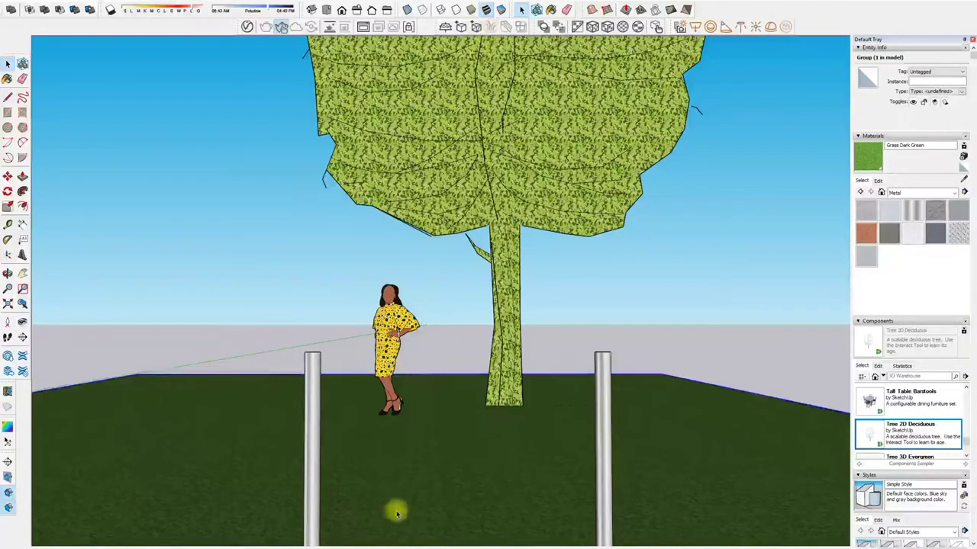
click(246, 28)
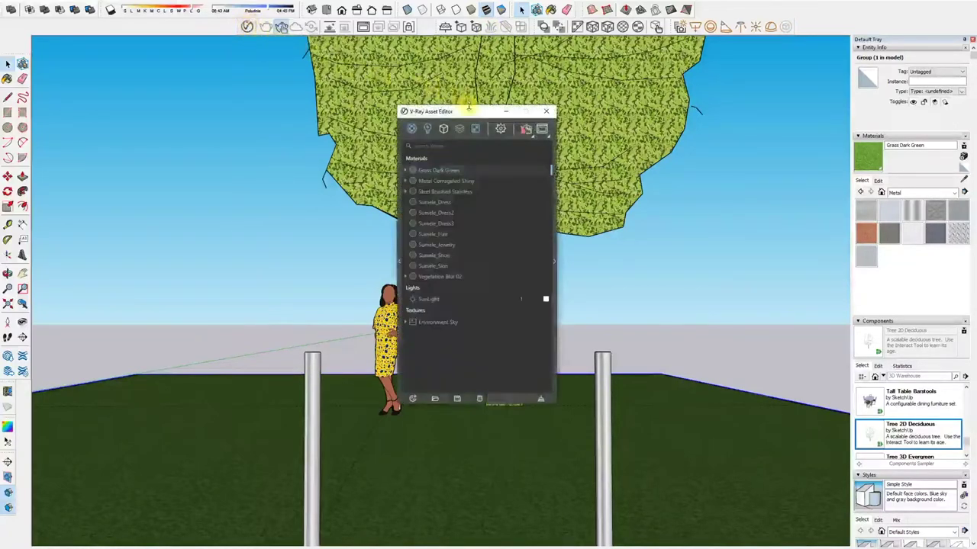
Step: Dock the expanded Asset Editor beside the model and inspect the SunLight and Environment Sky settings
drag(473, 112, 190, 75)
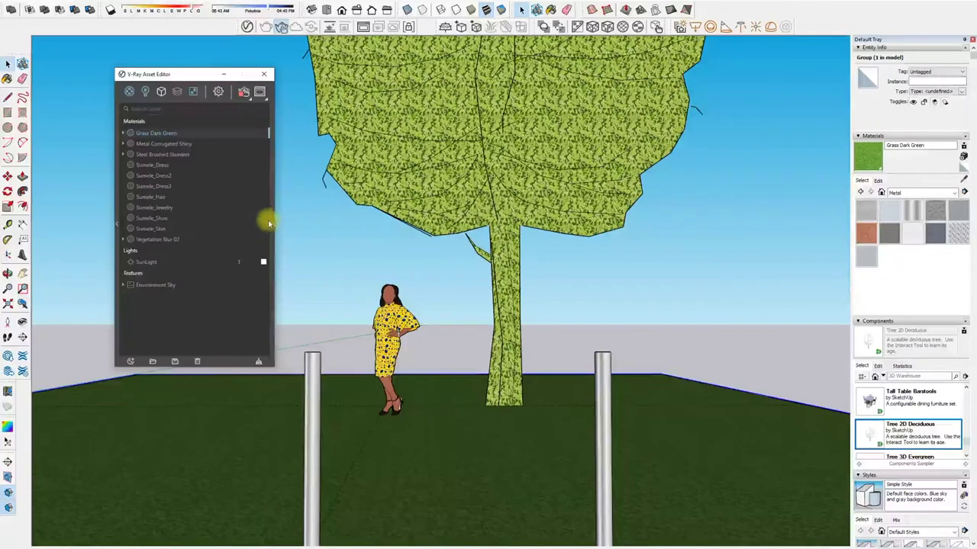
click(273, 225)
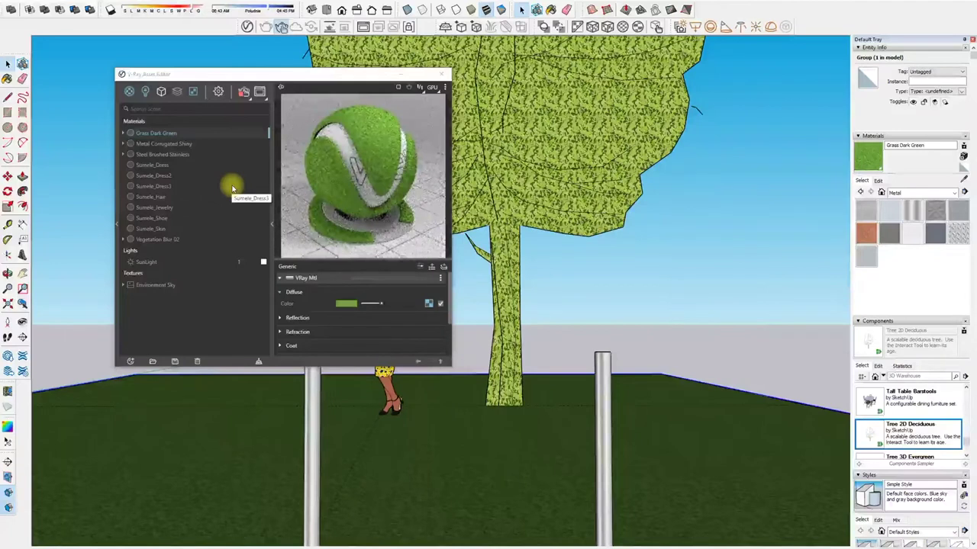
click(138, 263)
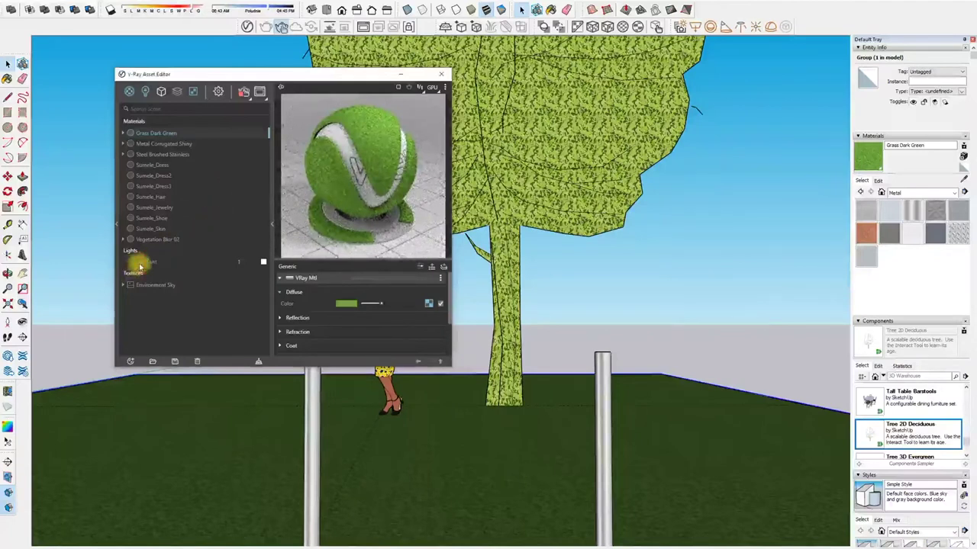
click(149, 284)
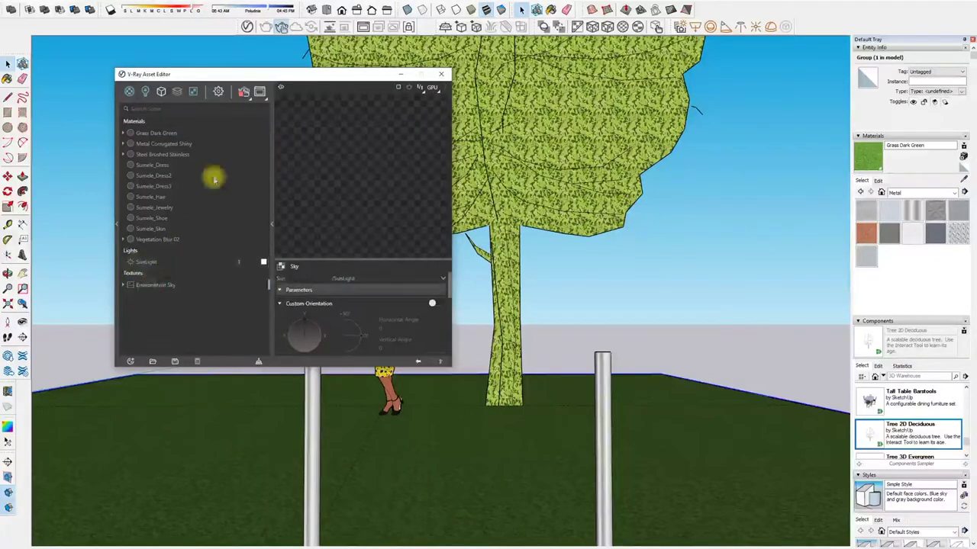
click(187, 461)
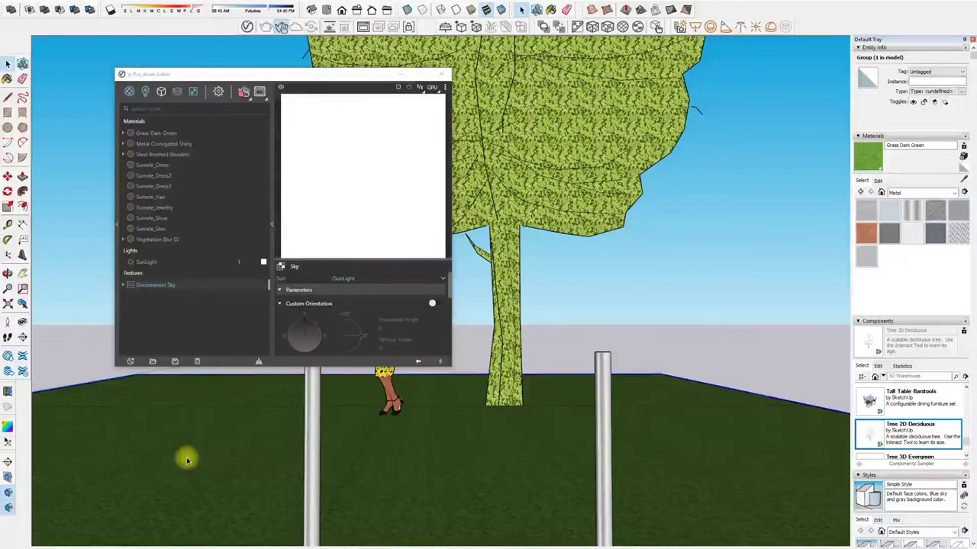
Step: Enter the grass group and add a Fur geometry to its ground face
right_click(241, 452)
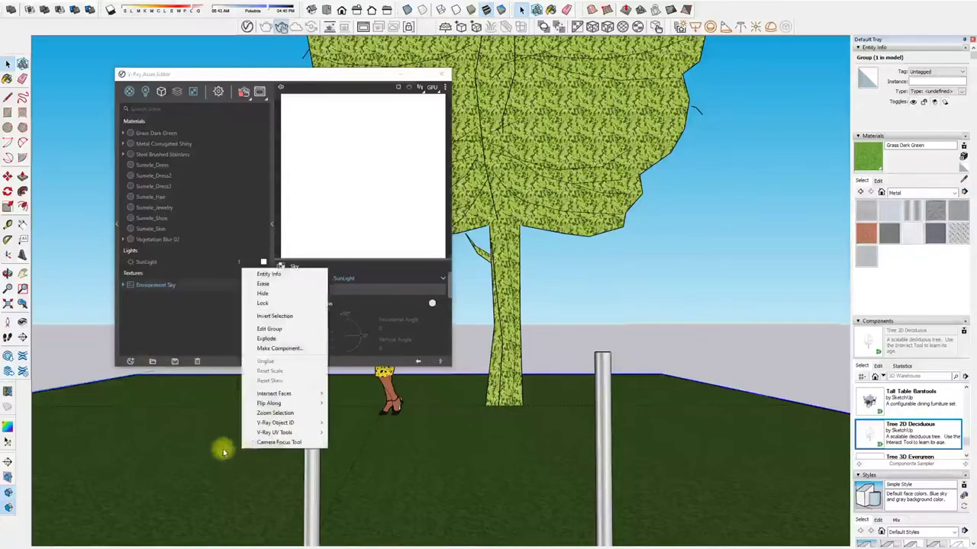
click(224, 452)
double_click(224, 452)
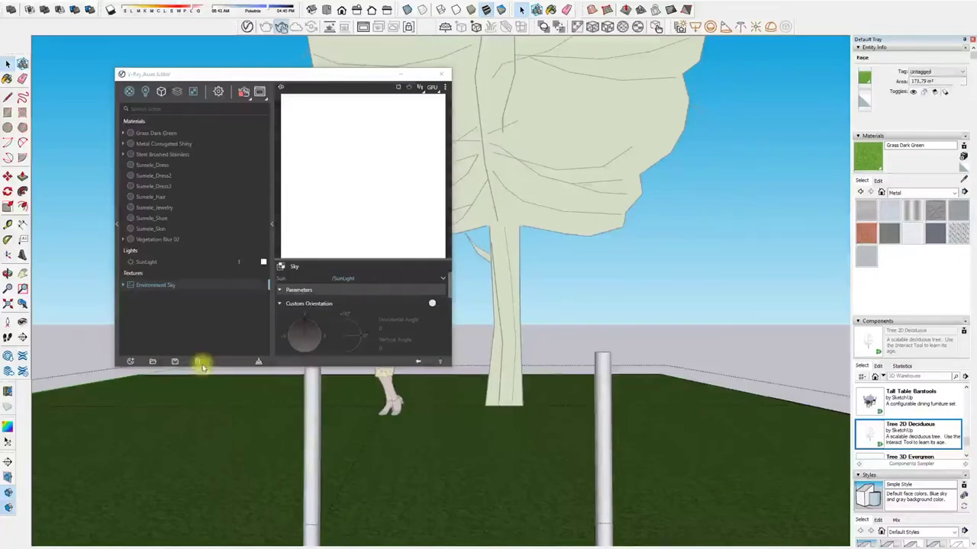
click(131, 361)
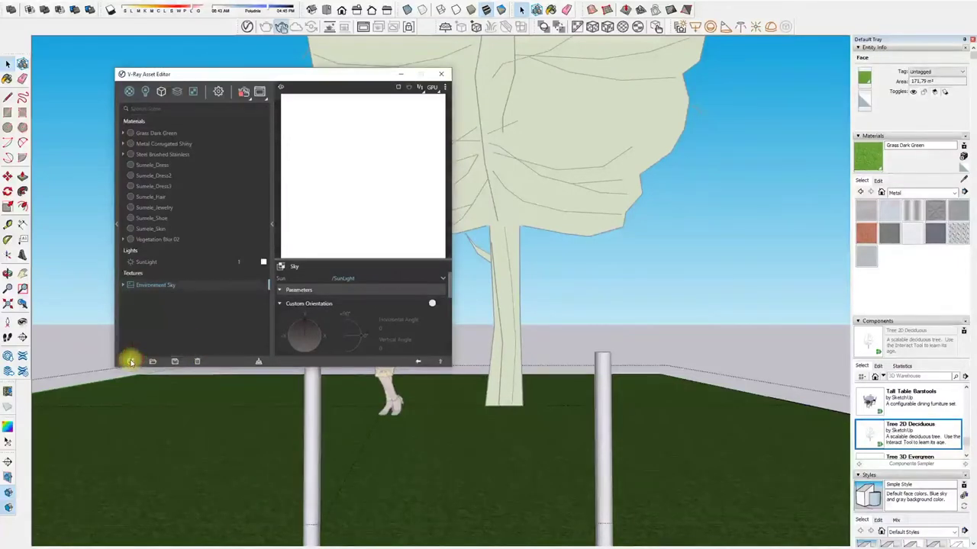
click(161, 91)
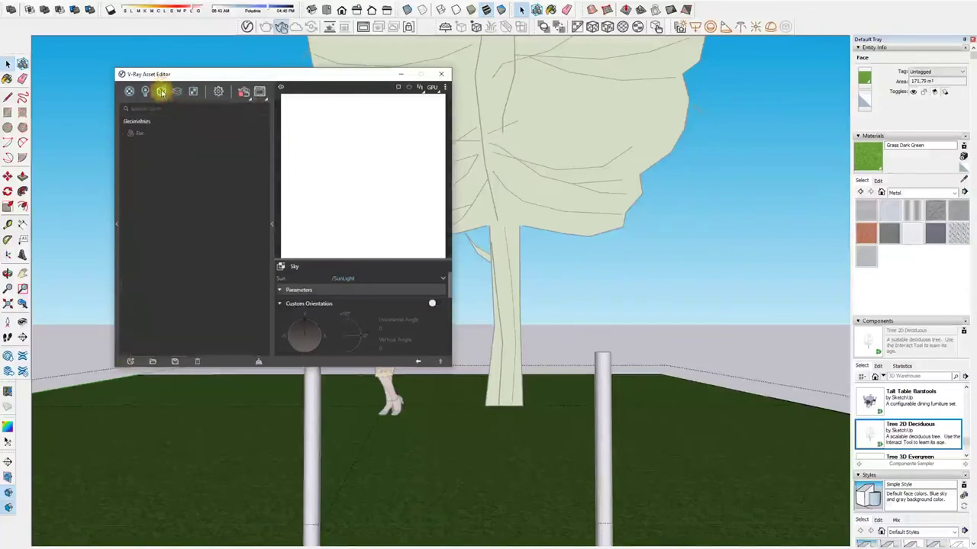
click(144, 133)
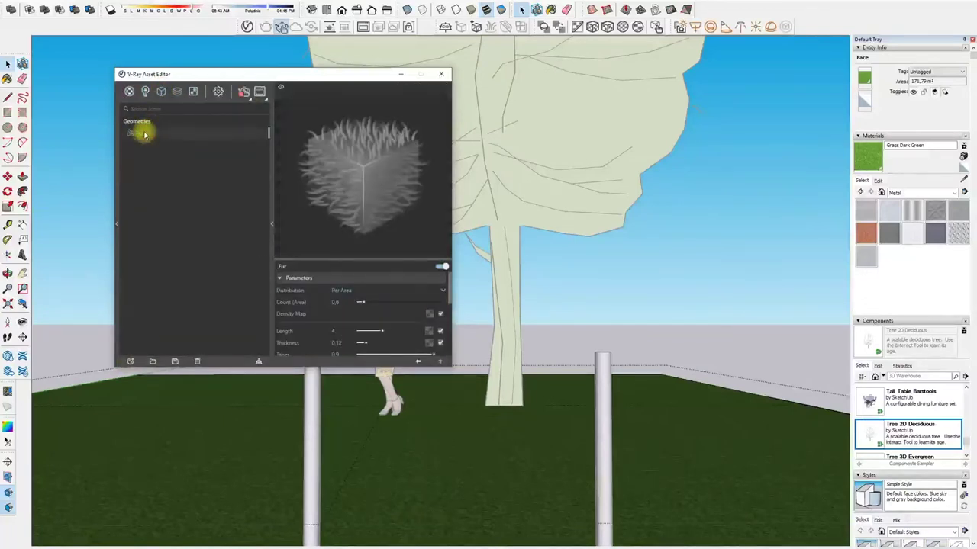
Step: Raise the fur Count (Area) from 0.8 to 2.3 and assign the Grass Dark Green material
click(376, 304)
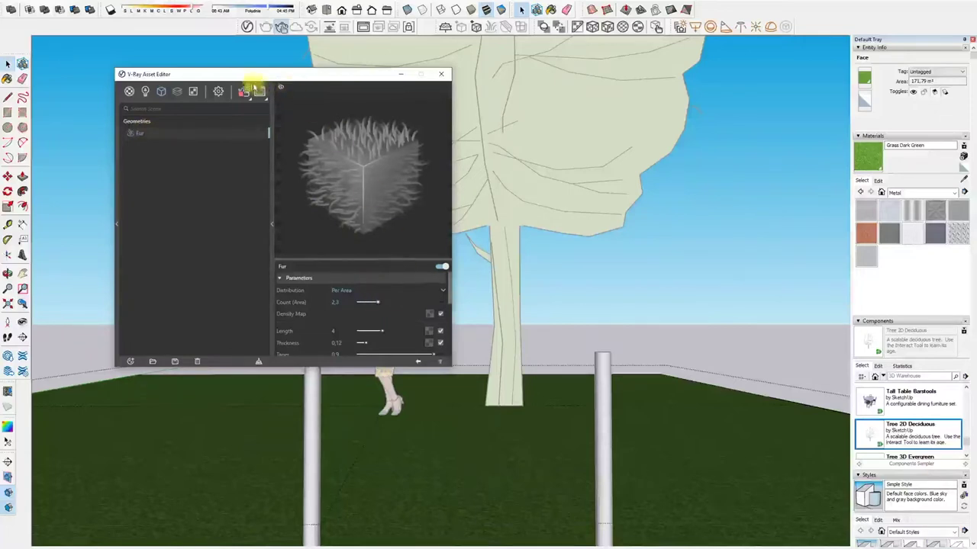
drag(449, 292, 451, 349)
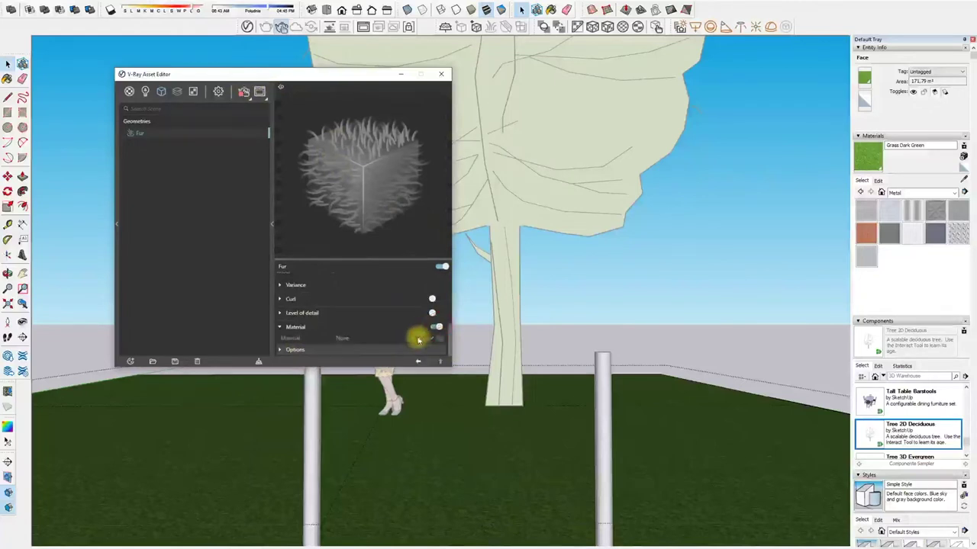
click(428, 343)
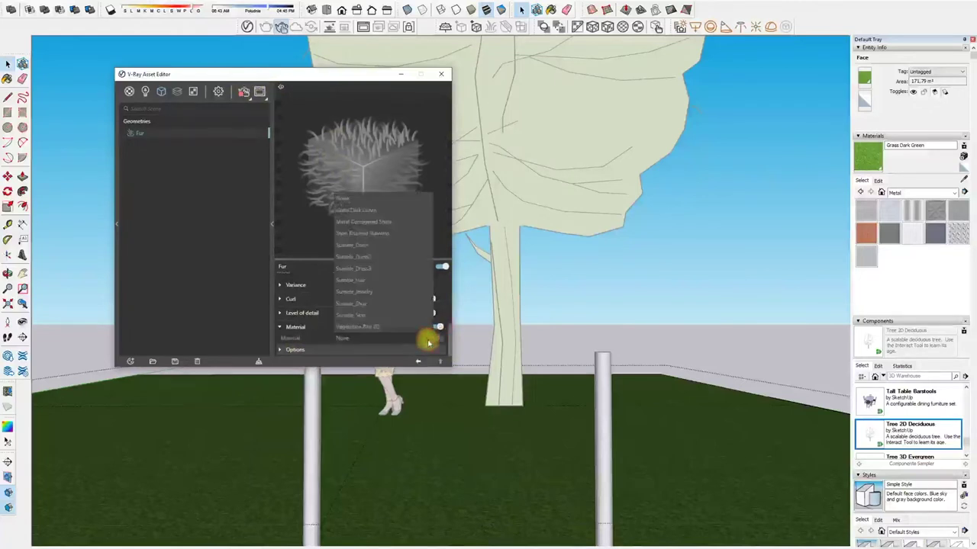
click(356, 210)
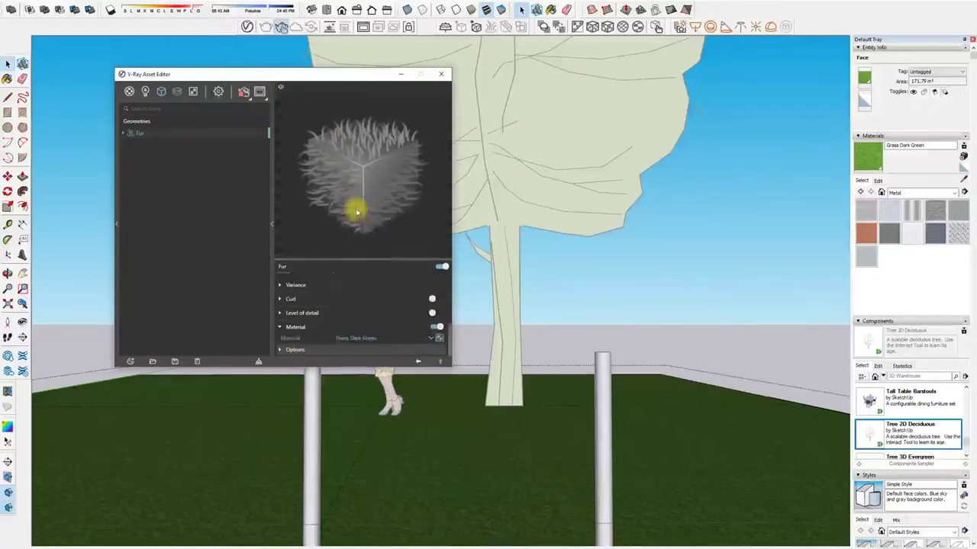
Step: Render the scene in V-Ray and inspect the dense fur grass around the figure, tree and posts
click(245, 92)
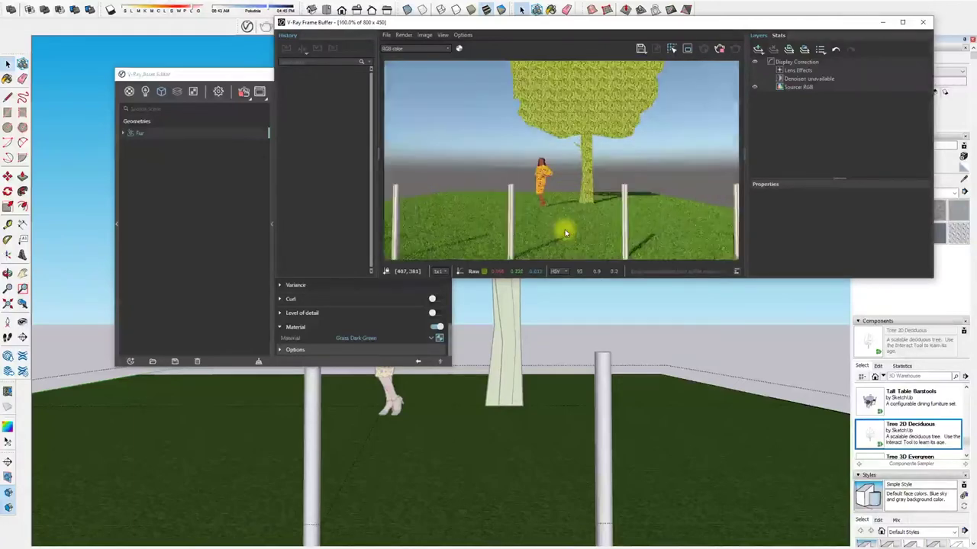
scroll(564, 233, up, 4)
scroll(583, 231, down, 2)
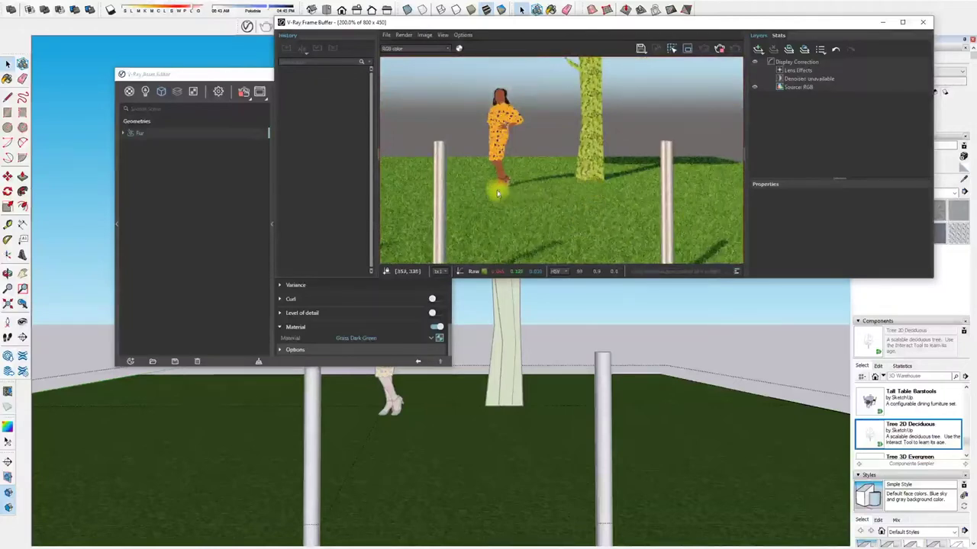
click(178, 93)
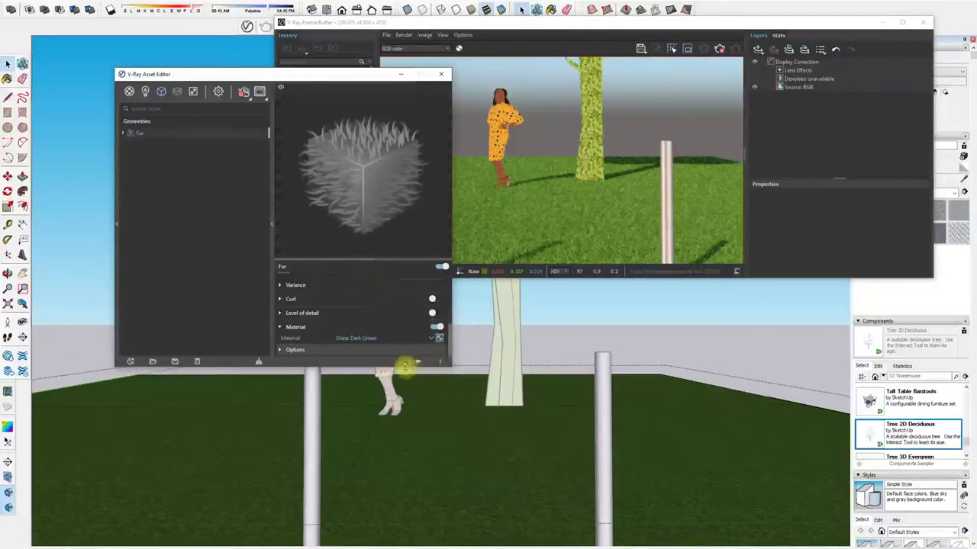
Step: Enlarge the Fur editor and tune thickness to 0.05, count 2.8, global scale 1.16 and 7 knots
drag(403, 366, 418, 490)
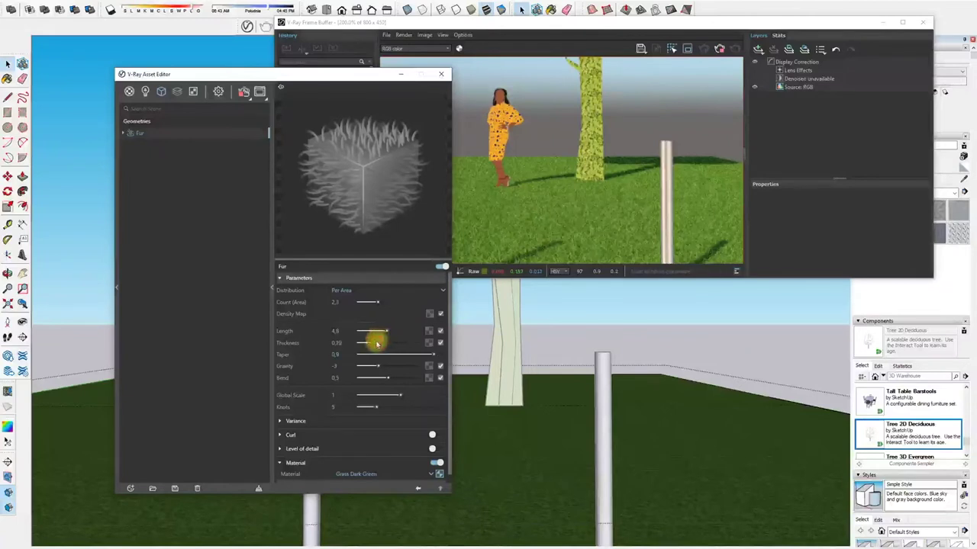
drag(365, 343, 362, 345)
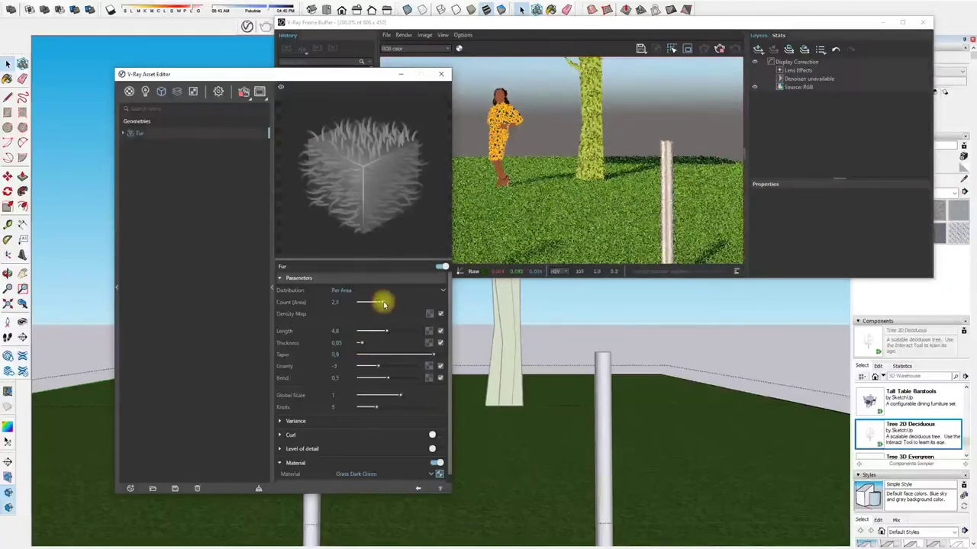
drag(383, 304, 384, 305)
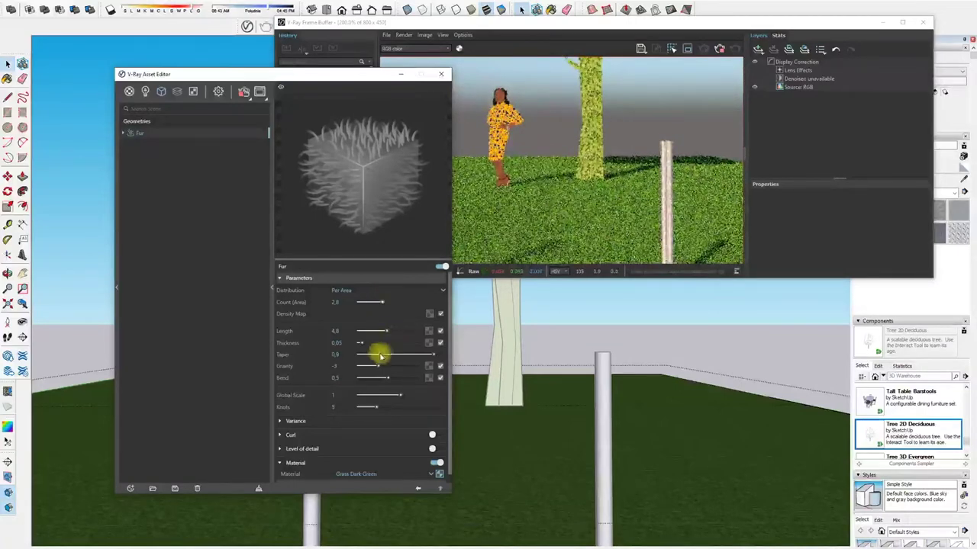
drag(389, 397, 405, 396)
click(389, 409)
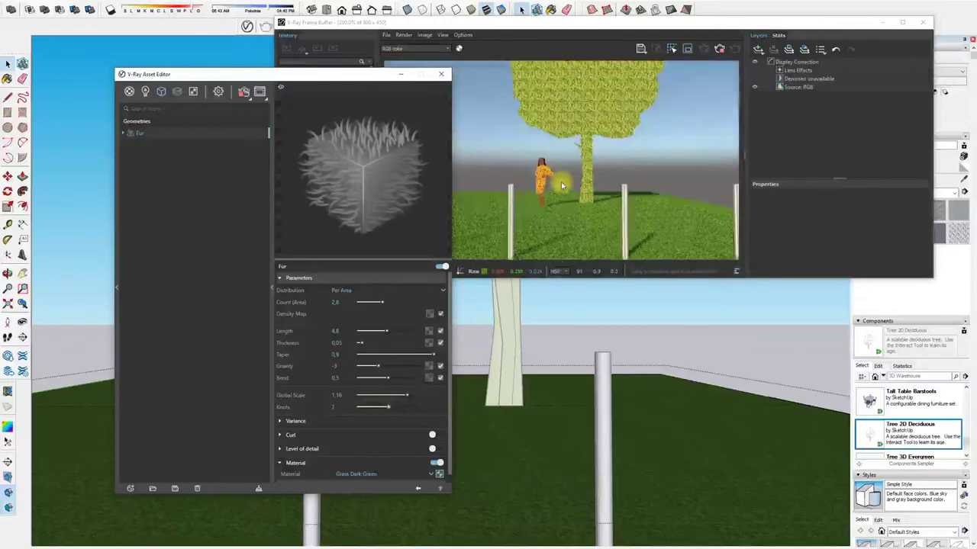
scroll(561, 184, down, 2)
scroll(561, 184, up, 2)
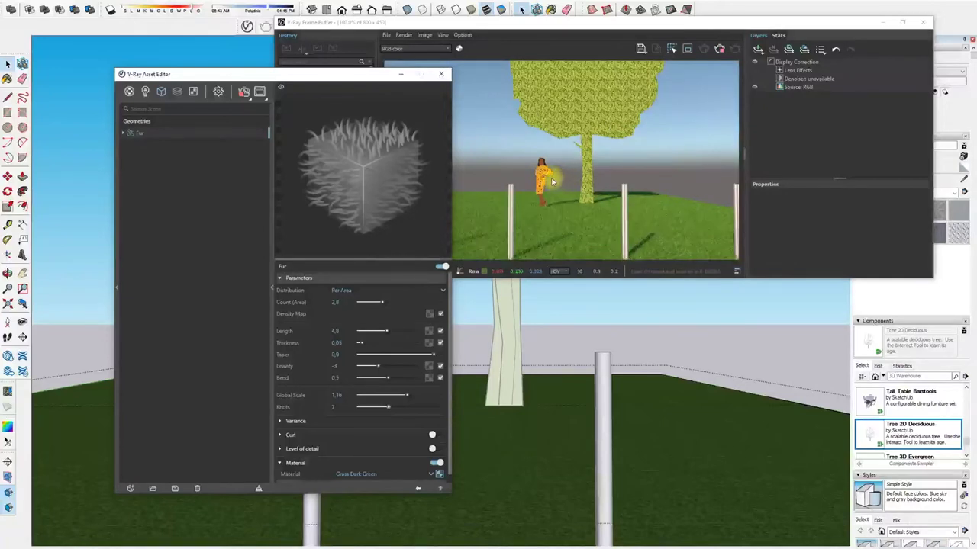
Step: Close the fur settings, exit the grass group and shrink the render preview aside
click(438, 77)
mouse_move(601, 24)
mouse_down()
mouse_move(356, 57)
mouse_move(364, 54)
mouse_up()
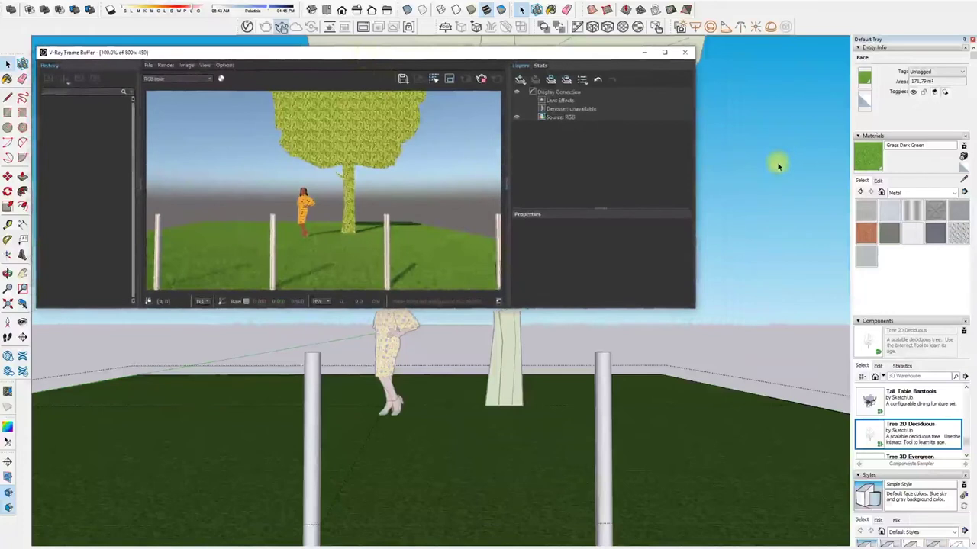
click(696, 348)
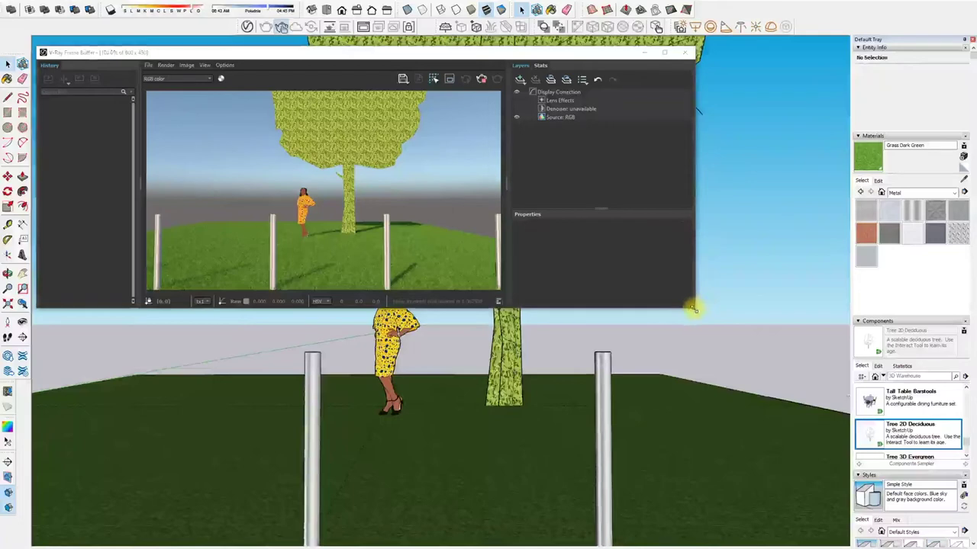
drag(696, 308, 533, 270)
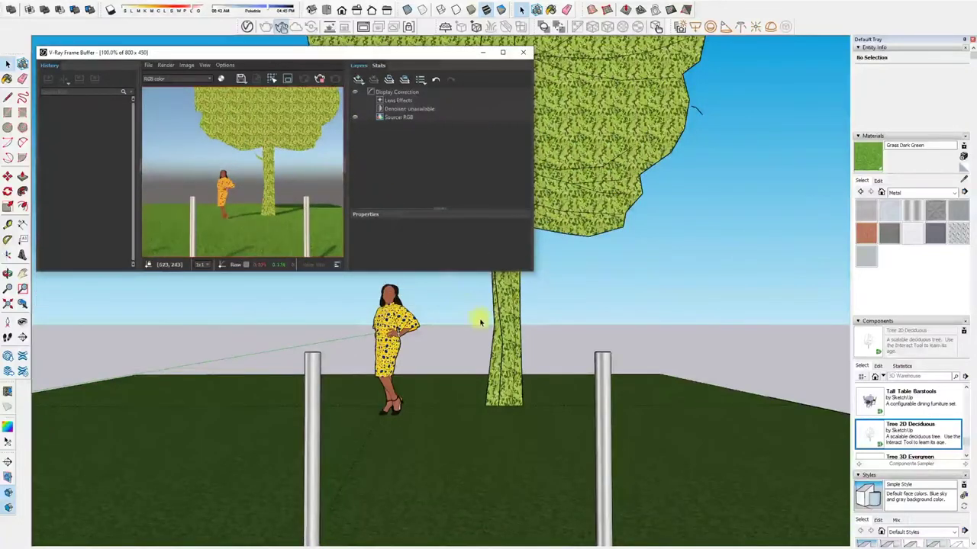
scroll(477, 324, down, 1)
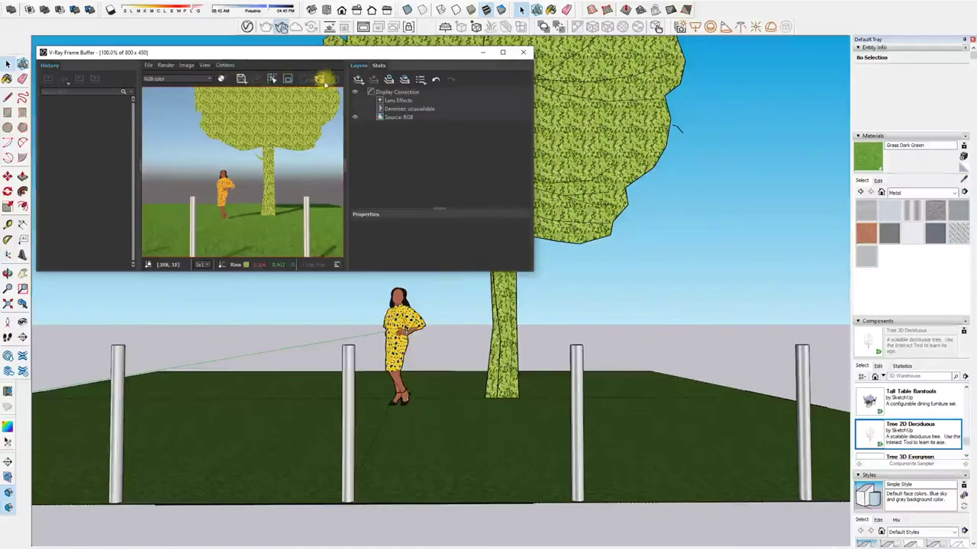
Step: Start a new V-Ray render with the updated fur and zoom in on the model
click(319, 78)
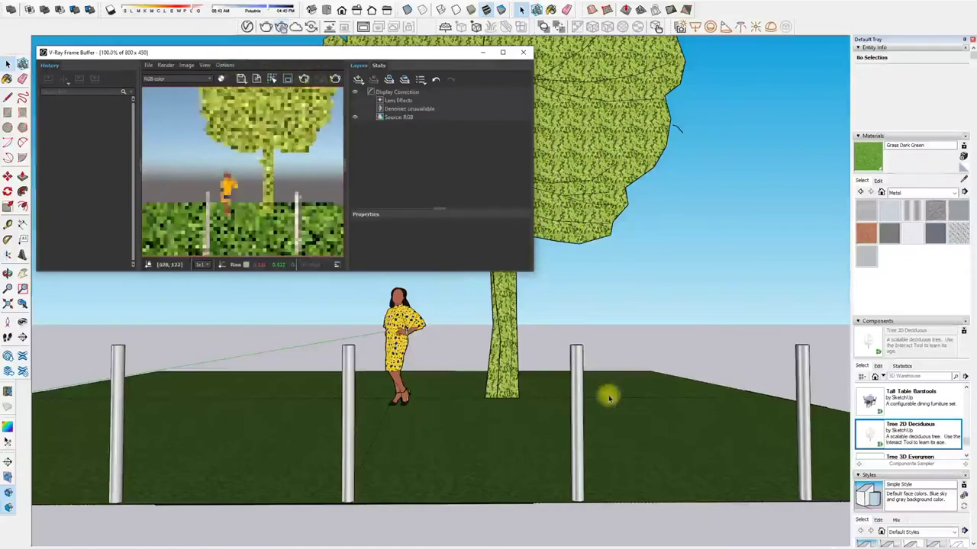
click(443, 403)
scroll(459, 407, up, 1)
scroll(493, 412, up, 1)
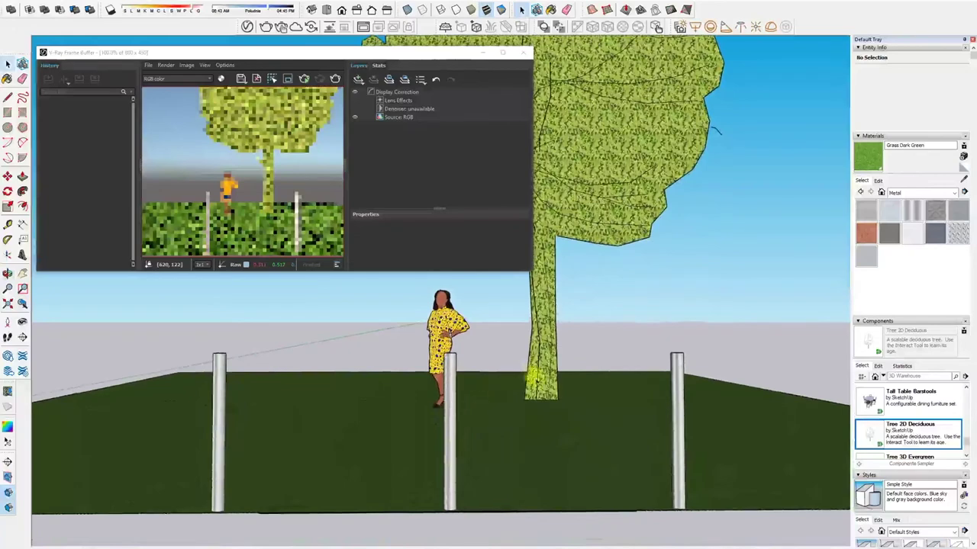
Step: Move the 2D tree closer to the camera and shift the person out from behind its trunk
click(538, 380)
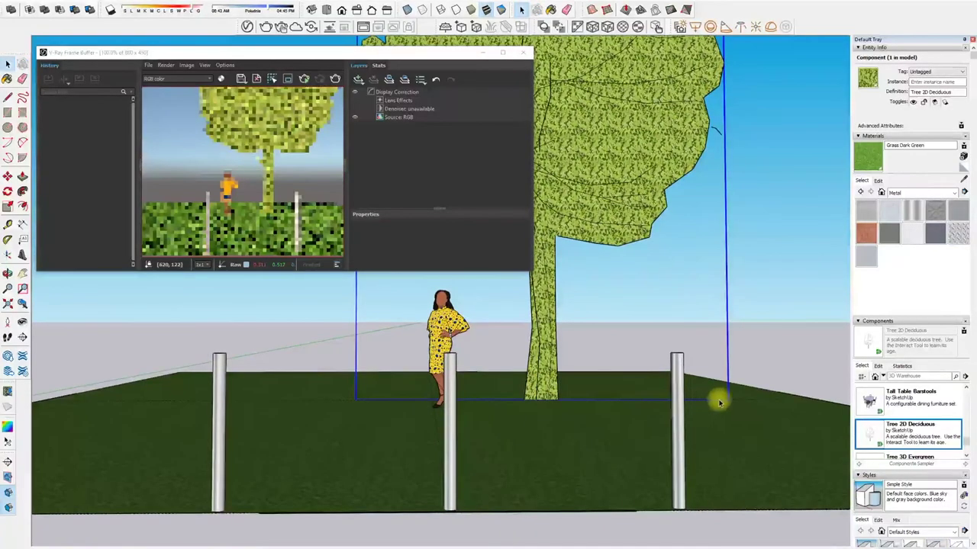
key(m)
drag(688, 422, 776, 469)
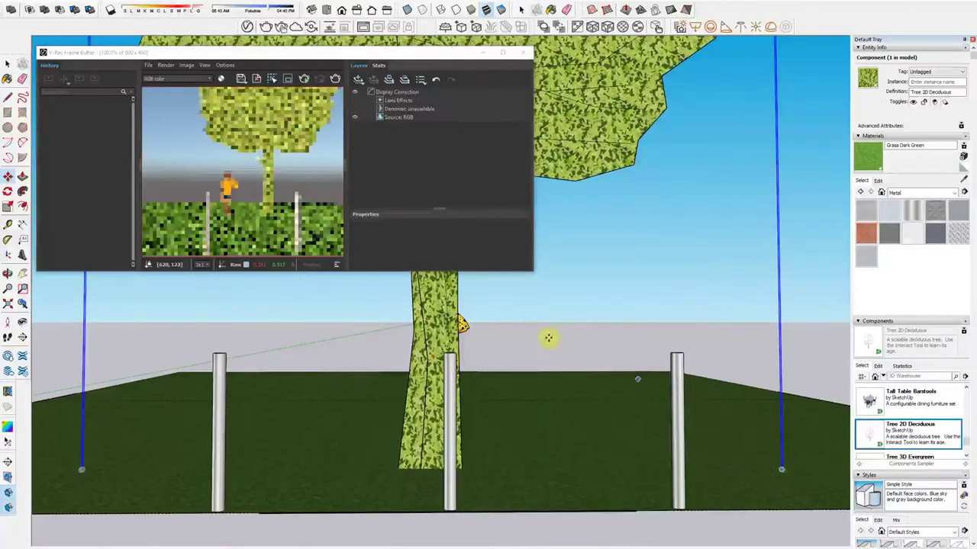
key(space)
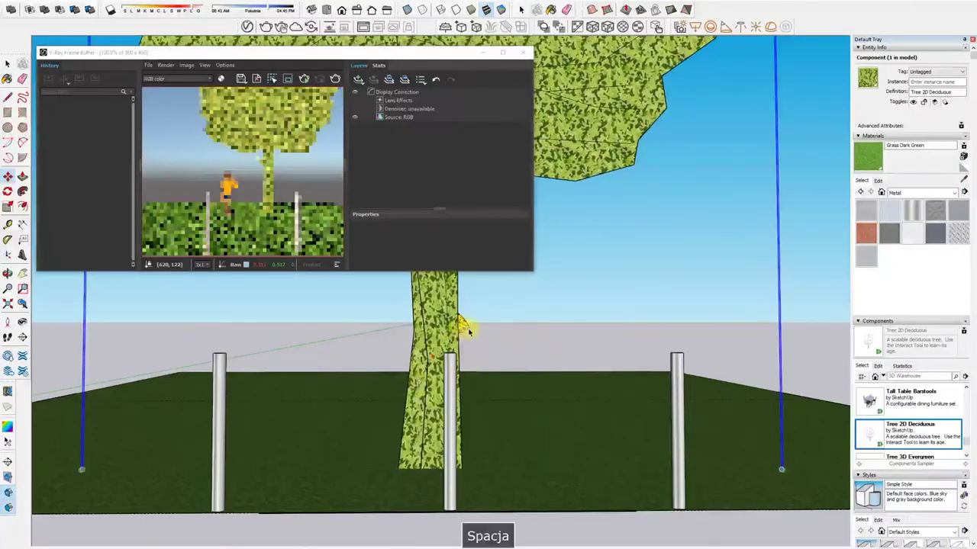
click(462, 327)
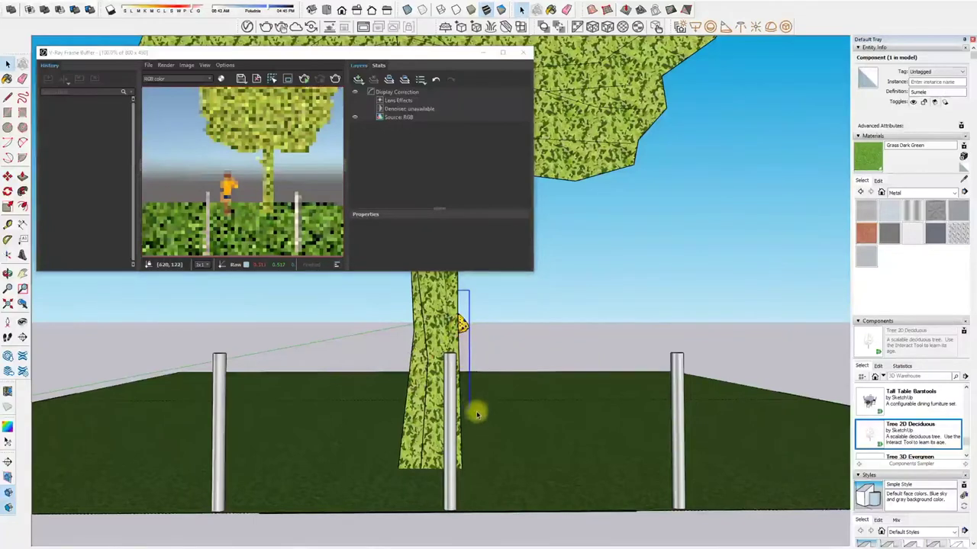
key(m)
drag(463, 466, 571, 469)
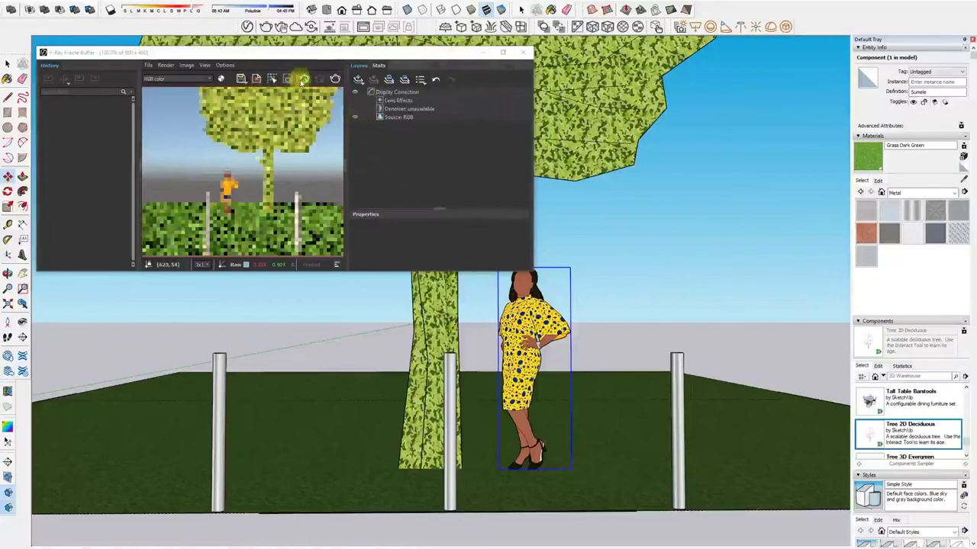
Step: Frame the person in the view and render the rearranged scene
scroll(539, 359, up, 2)
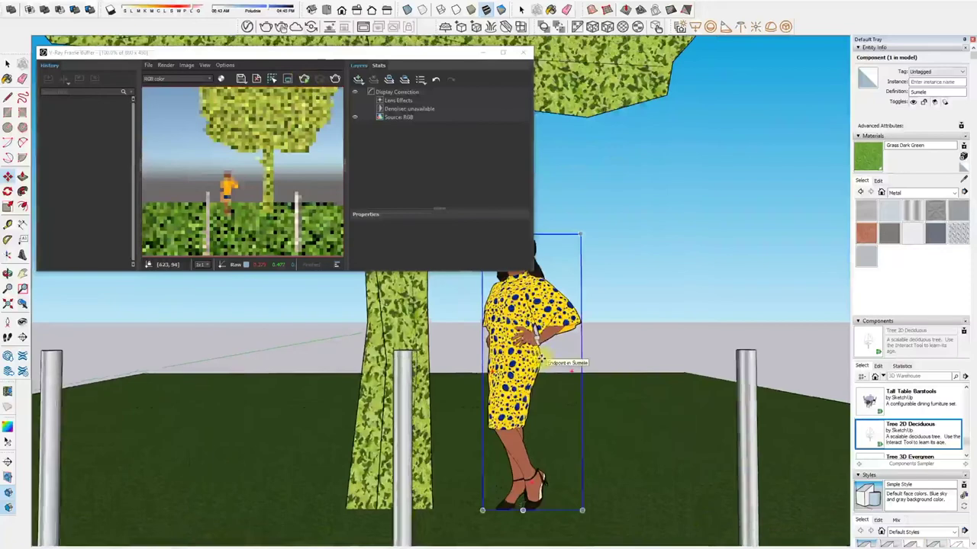
shift+middle_drag(541, 359, 563, 300)
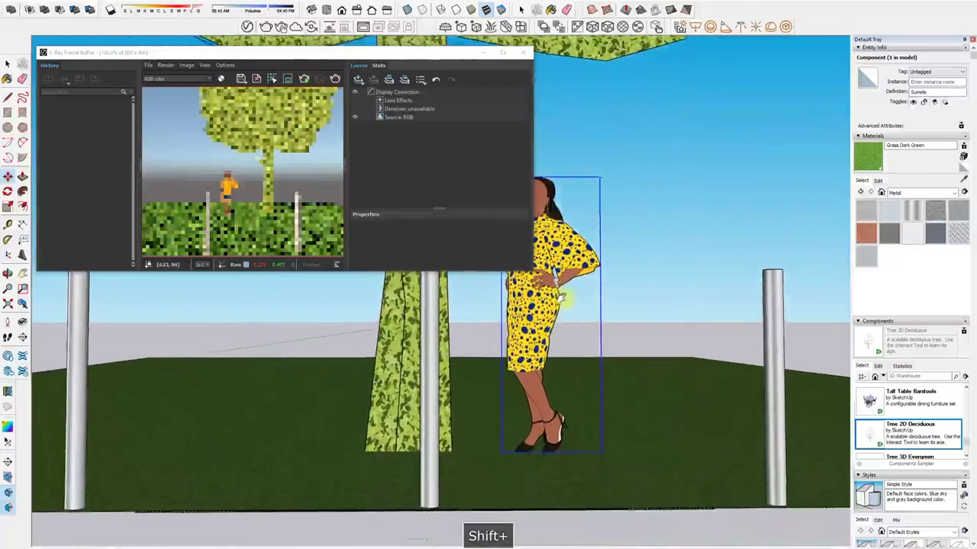
scroll(563, 300, up, 2)
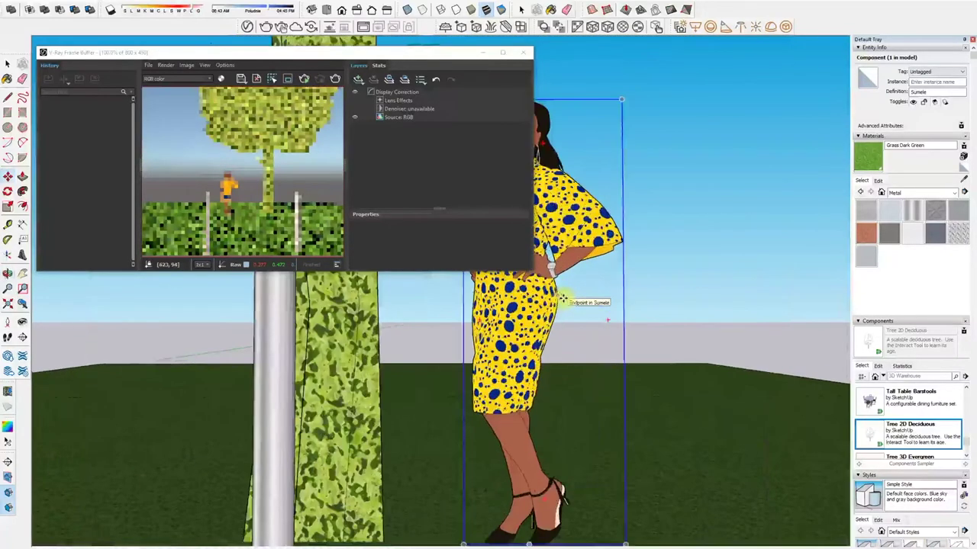
scroll(563, 300, down, 2)
click(309, 79)
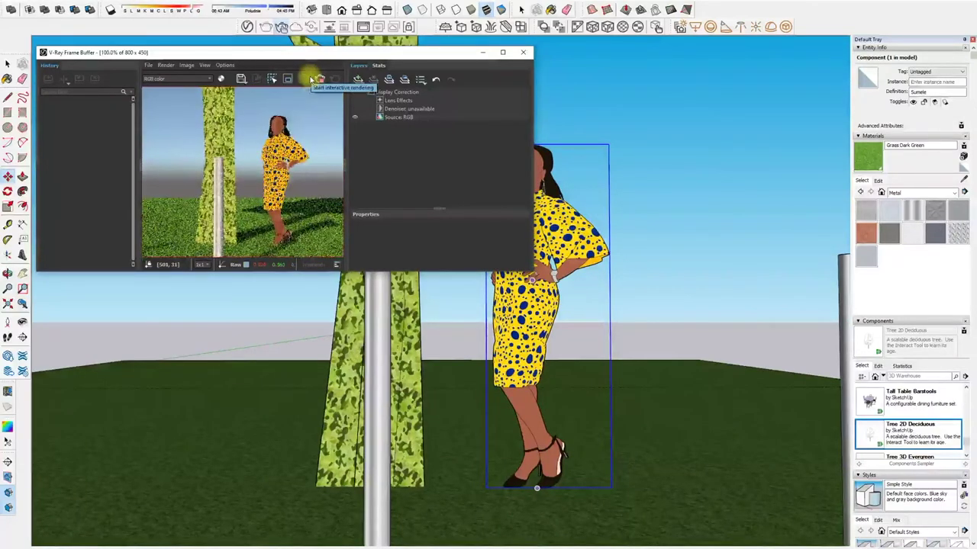
scroll(183, 131, down, 1)
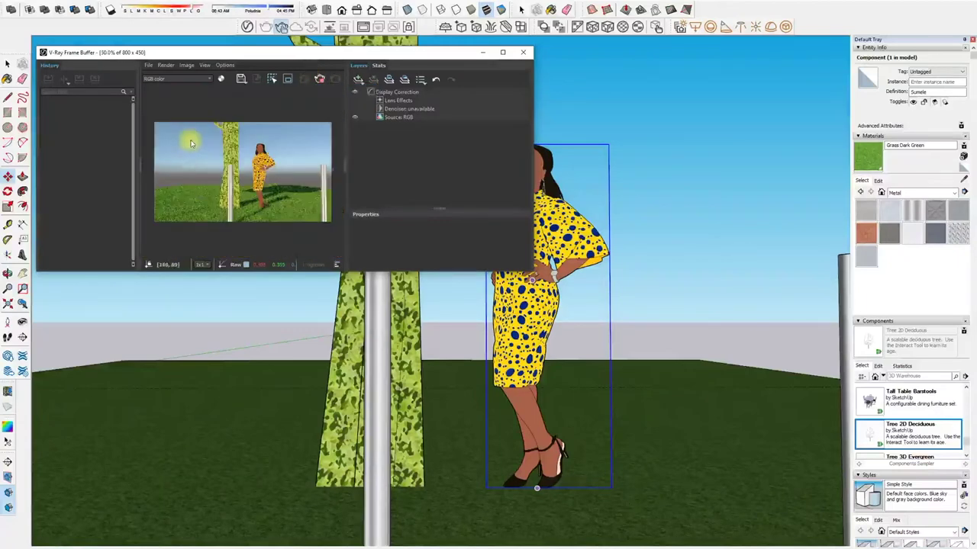
scroll(192, 143, up, 1)
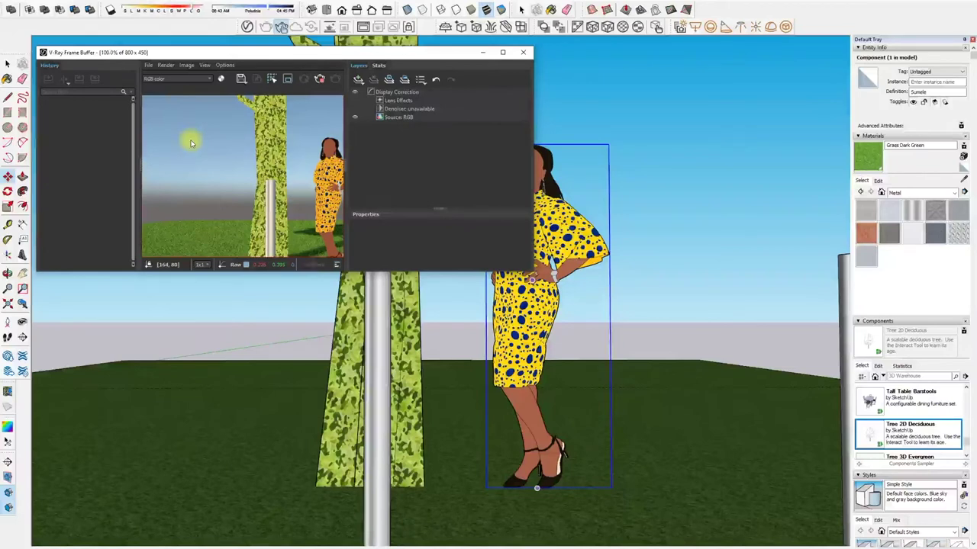
scroll(191, 143, down, 1)
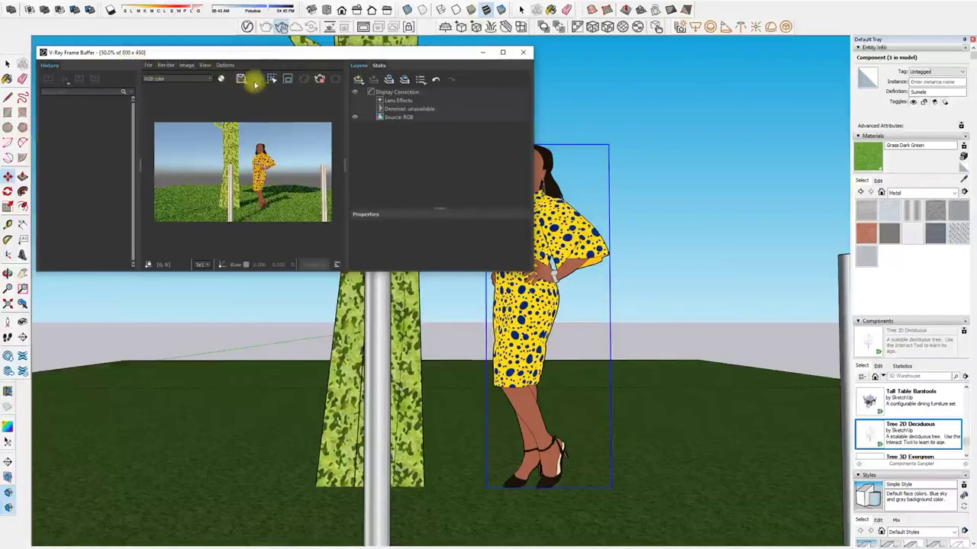
click(149, 66)
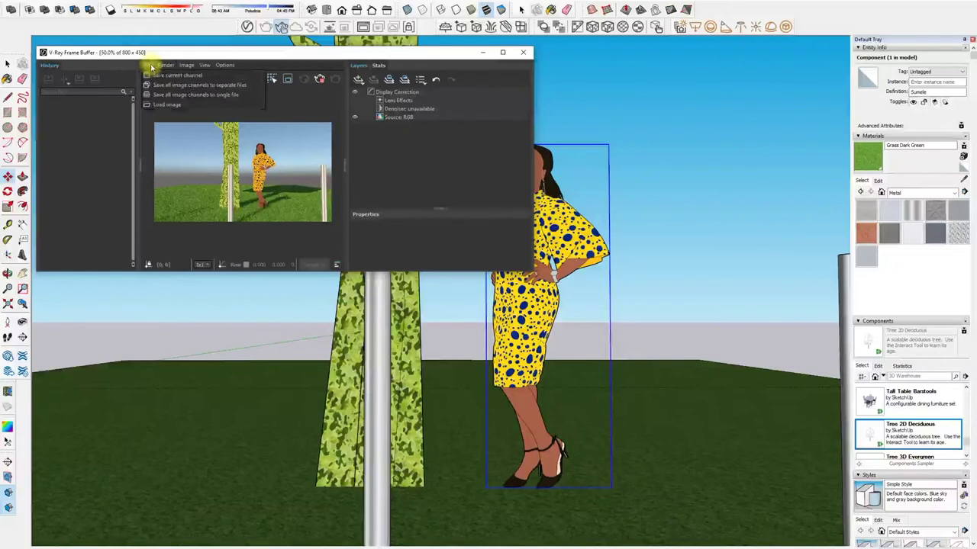
Step: Render the scene afresh and wait for the finished image of the woman beside the tree and posts
click(319, 78)
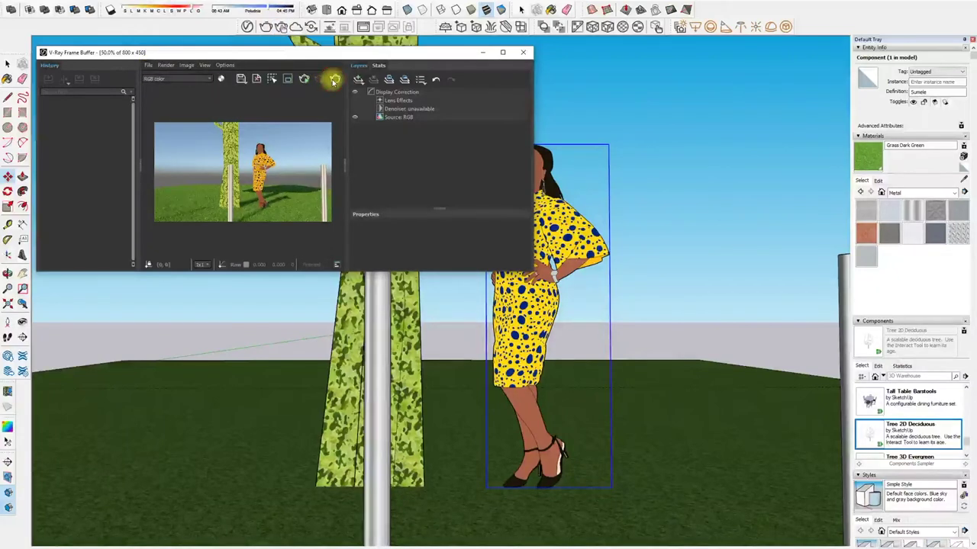
click(333, 80)
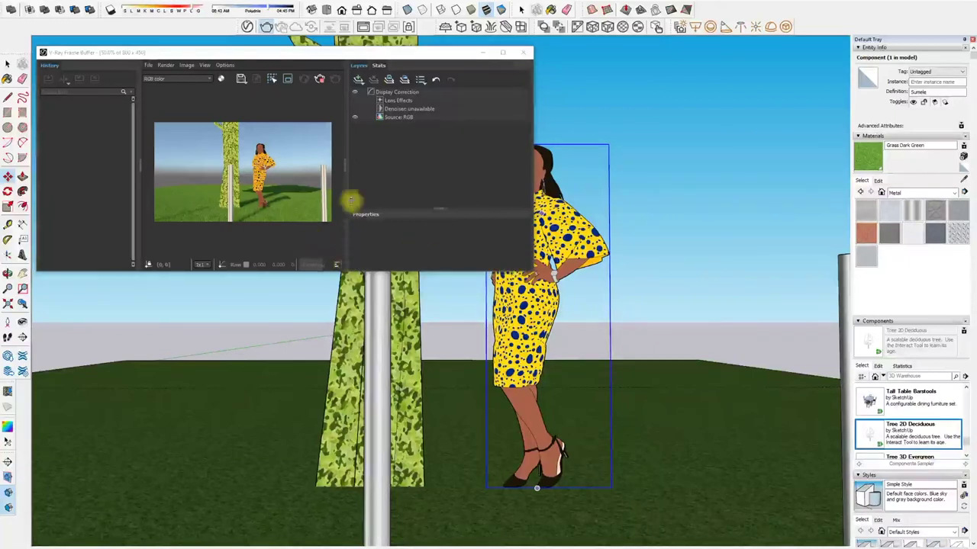
drag(343, 167, 346, 166)
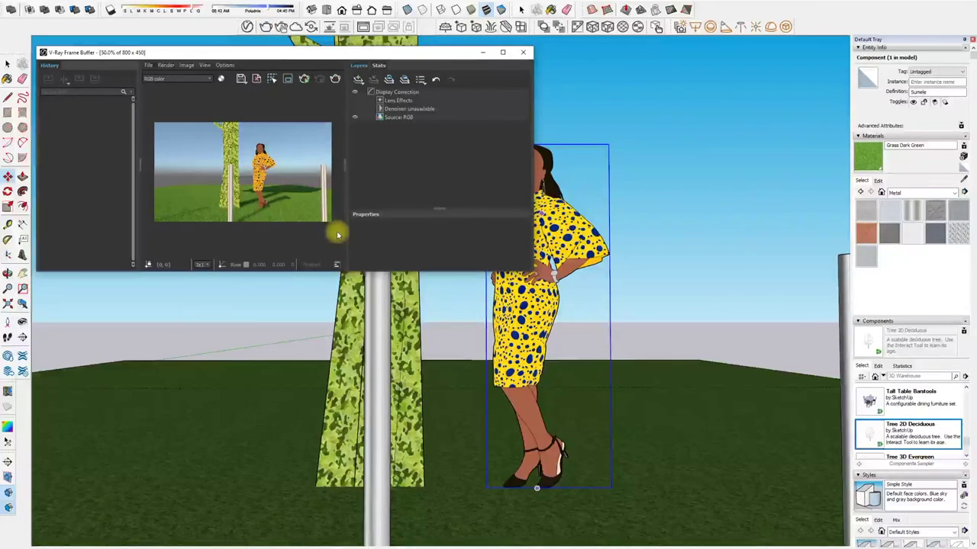
Step: Save the current render channel as a JPEG, browsing to the Desktop SKETCHUP folder
click(165, 65)
mouse_move(148, 65)
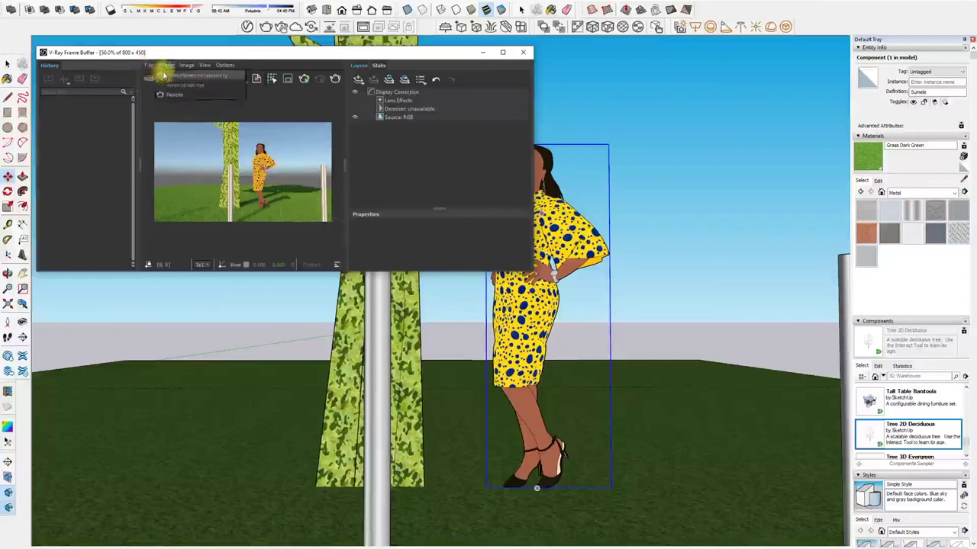
click(157, 76)
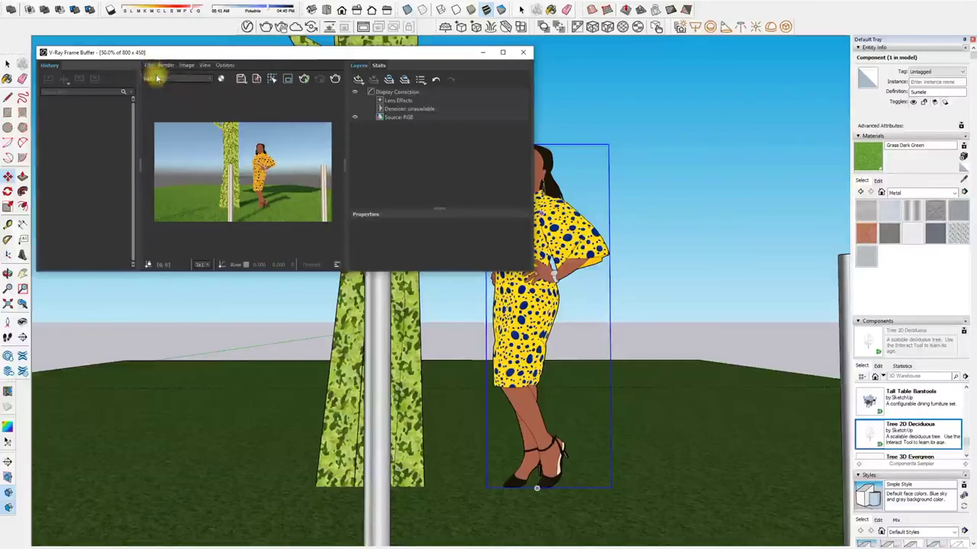
click(209, 421)
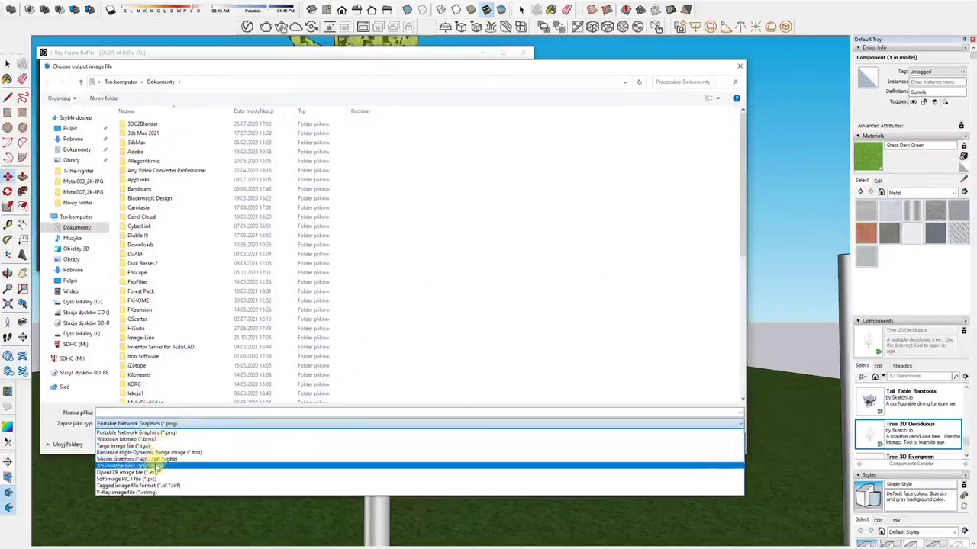
click(155, 465)
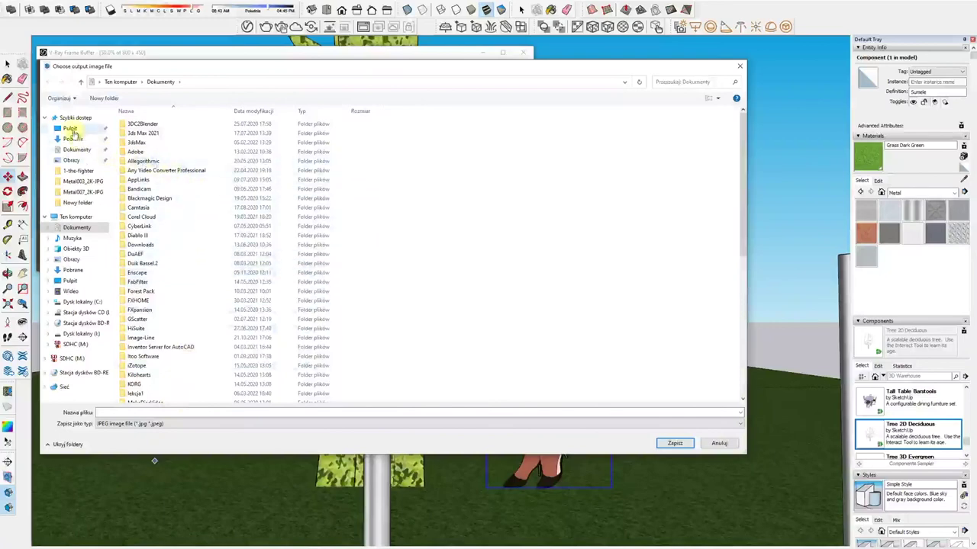
click(70, 128)
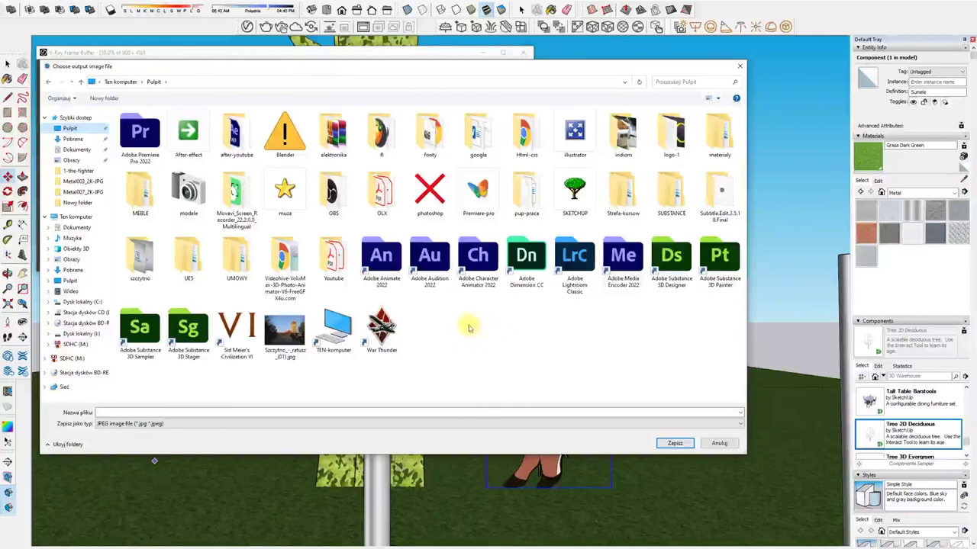
double_click(568, 197)
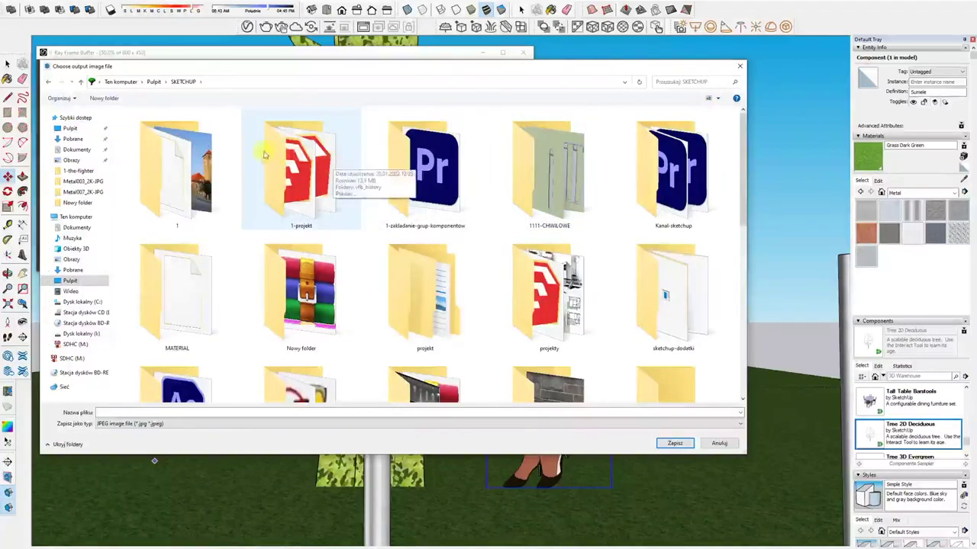
Step: Name the file Untitled5.jpg, save it, and close the Frame Buffer
scroll(298, 155, down, 10)
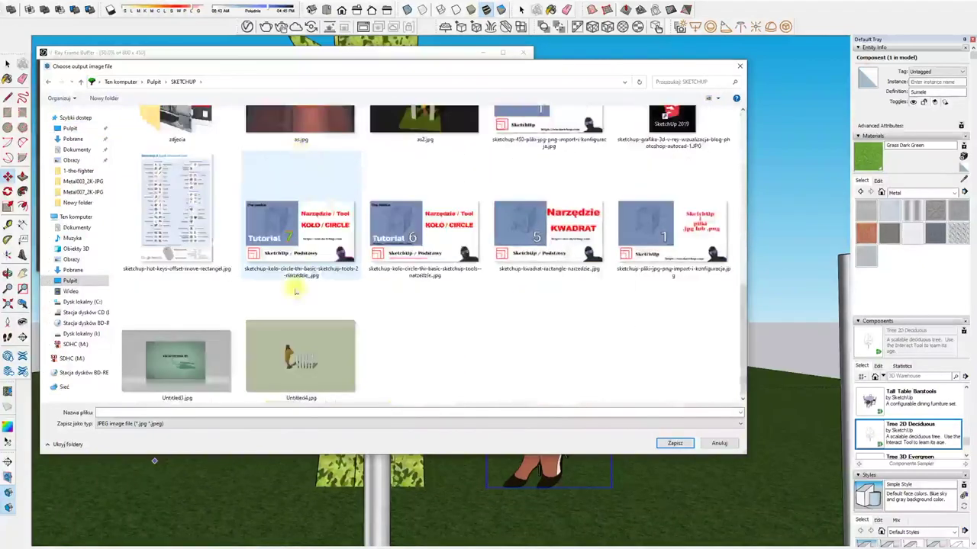
click(294, 349)
double_click(111, 412)
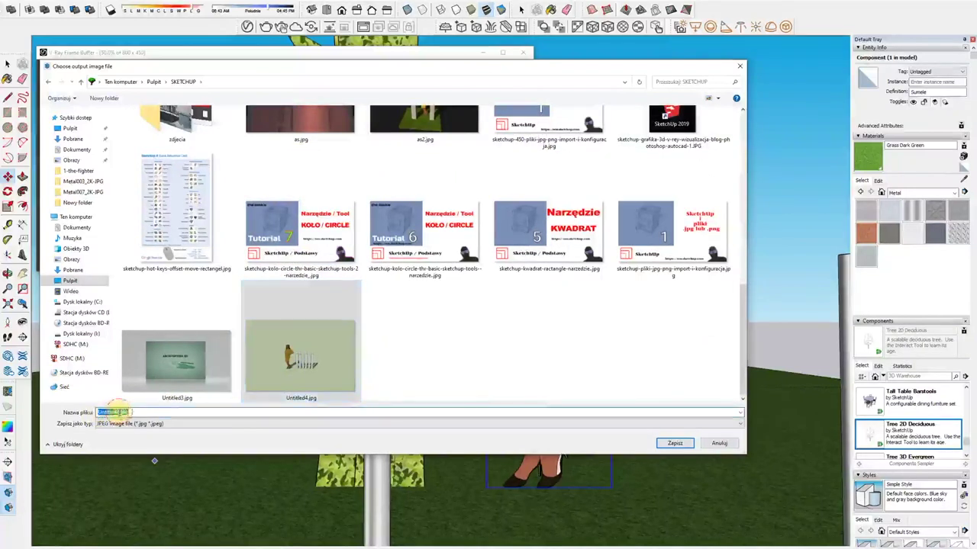
key(BackSpace)
text(5)
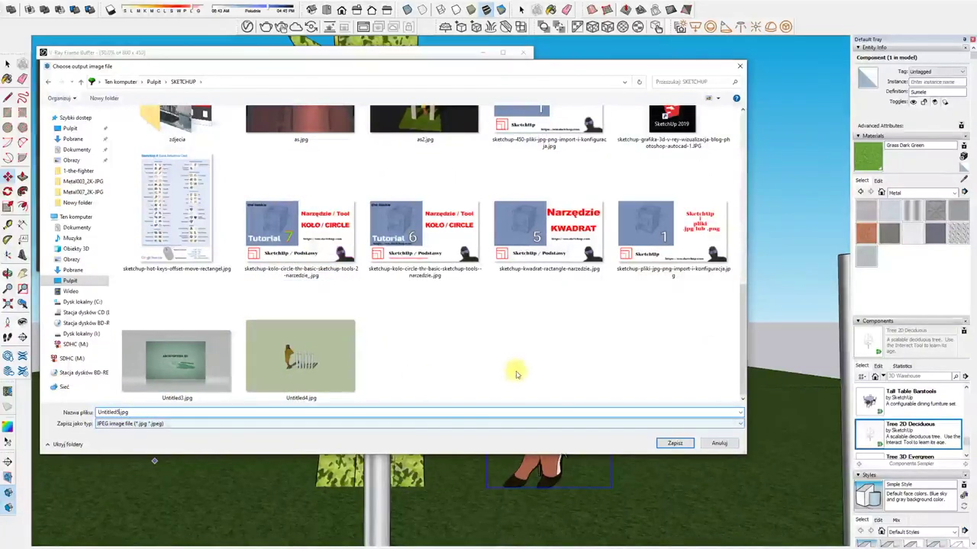
click(675, 442)
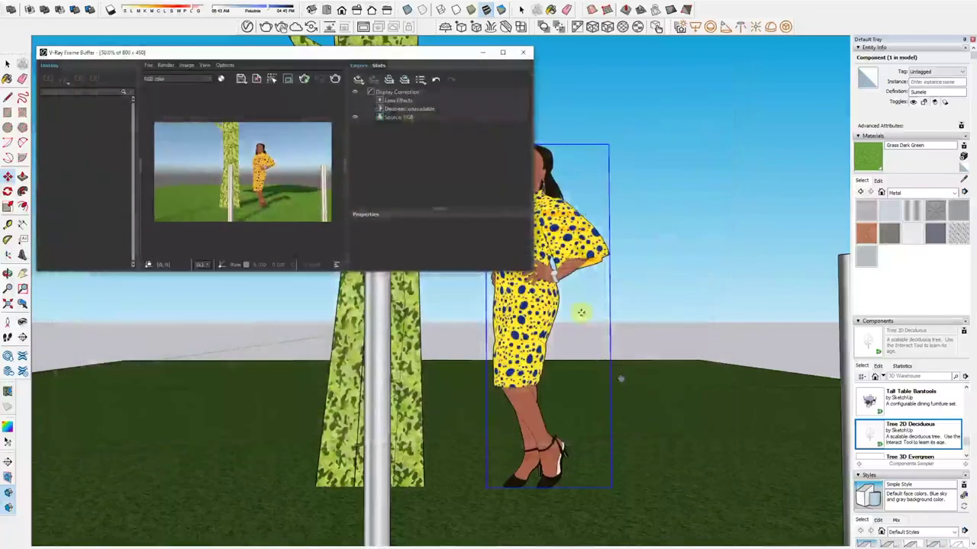
click(523, 53)
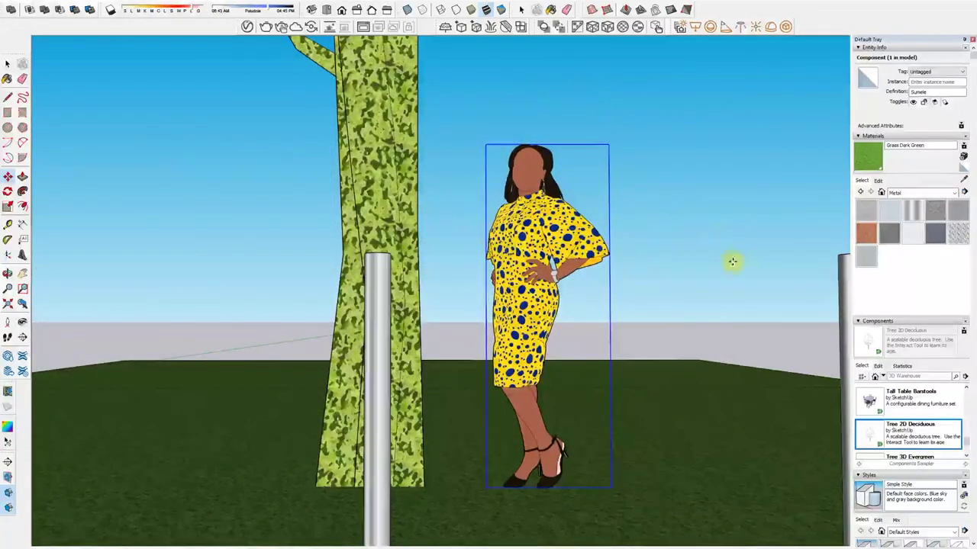